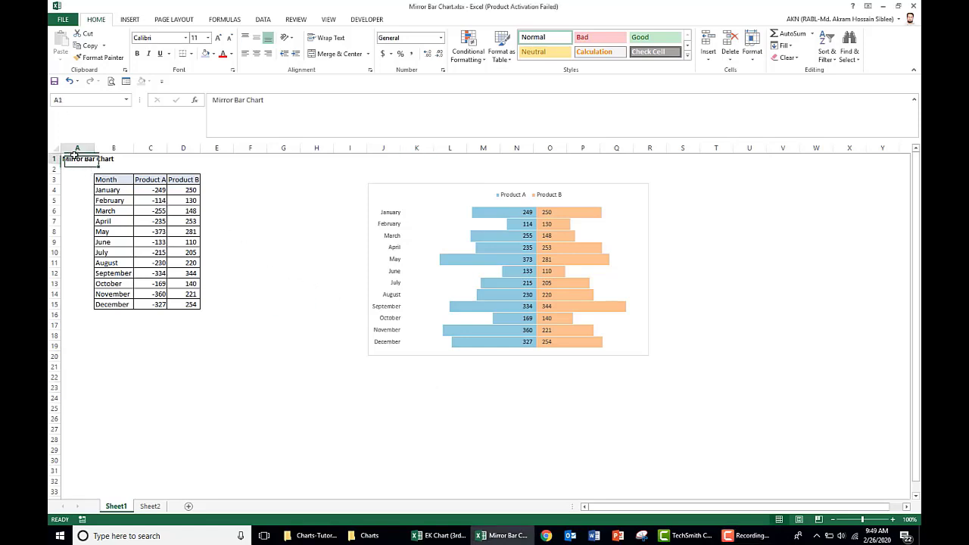
pyautogui.moveTo(108, 180); pyautogui.dragTo(112, 304)
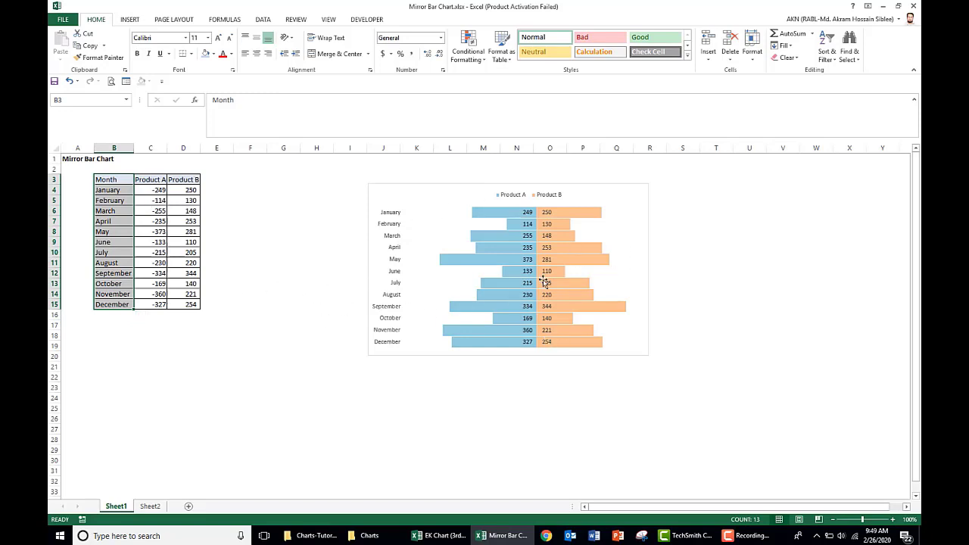
pyautogui.click(157, 199)
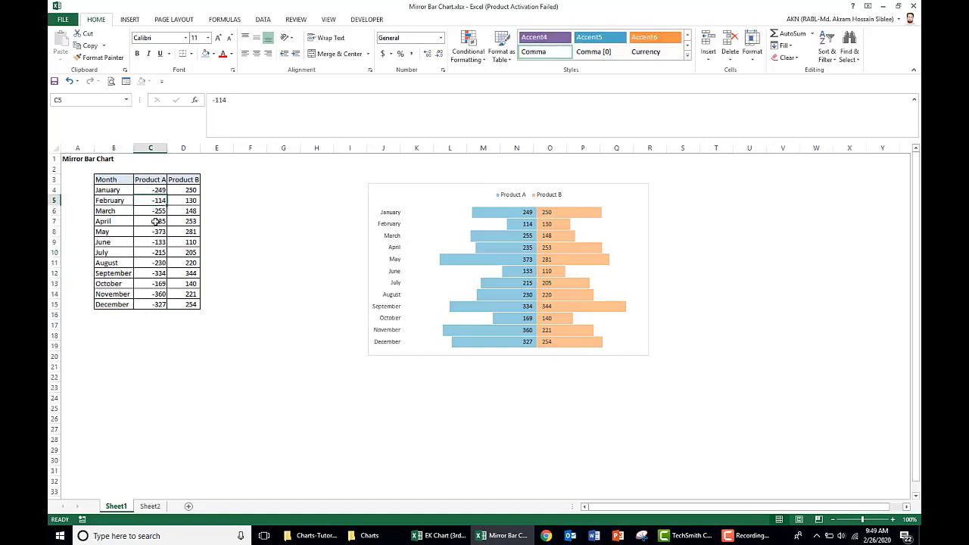
pyautogui.click(159, 263)
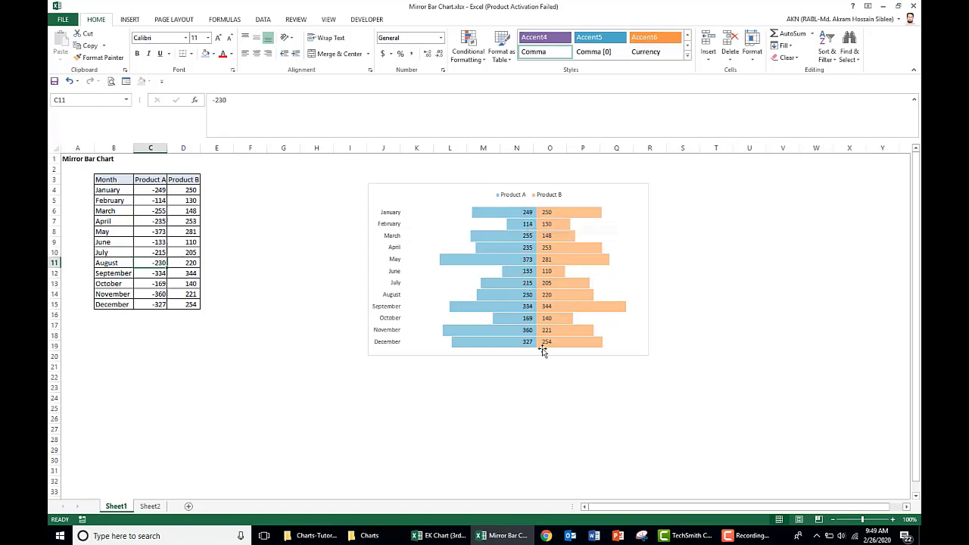
pyautogui.click(312, 325)
# Step: Copy the title and monthly product table in A1:F17 of Sheet1 to cell A1 of Sheet2
pyautogui.moveTo(68, 160); pyautogui.dragTo(243, 329)
pyautogui.hotkey('ctrl', 'c')
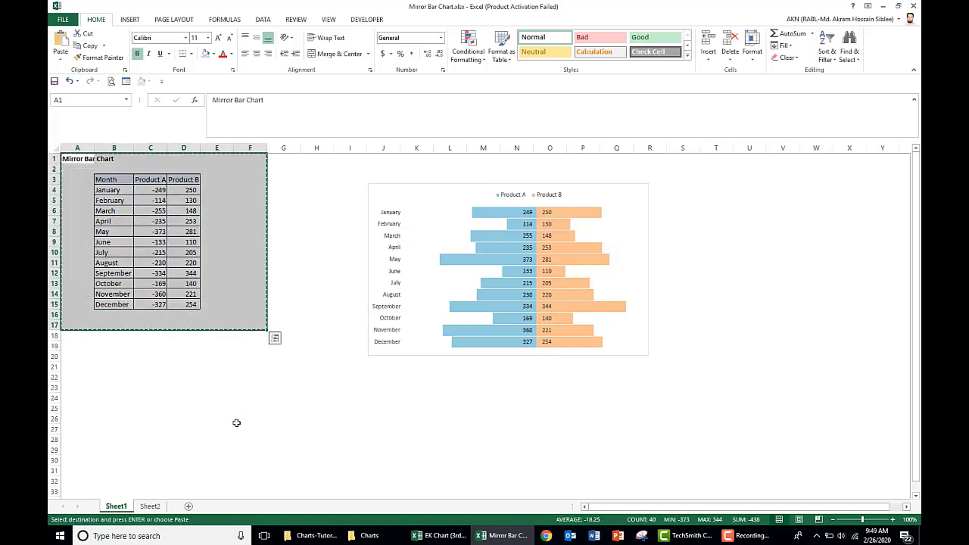
pyautogui.click(150, 506)
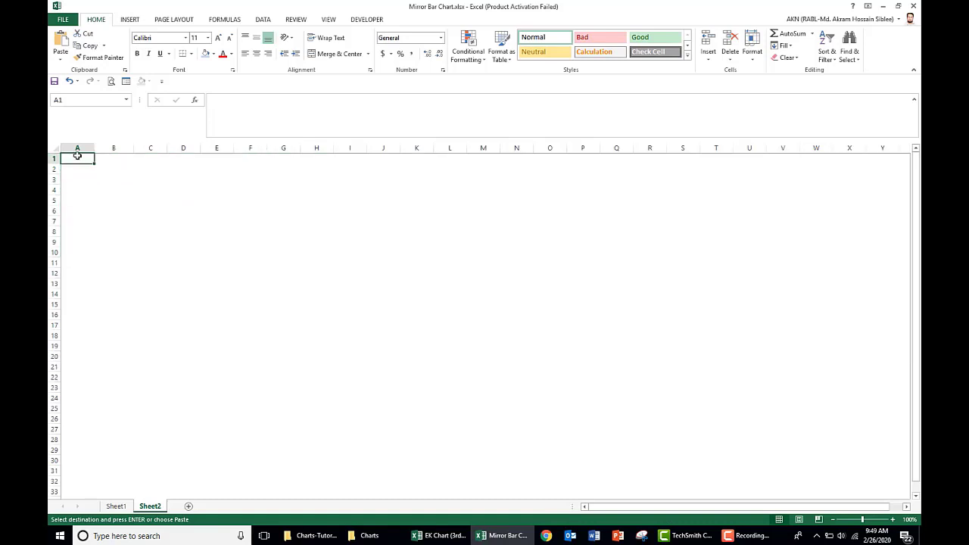
pyautogui.hotkey('ctrl', 'v')
pyautogui.click(316, 283)
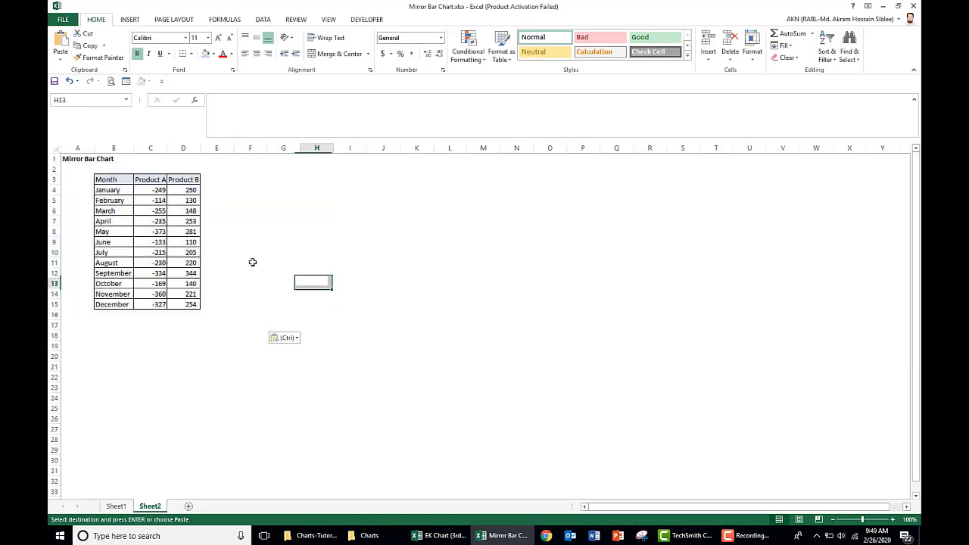
# Step: Insert a 2-D stacked bar chart from the table in B3:D15 and enlarge it
pyautogui.moveTo(110, 179); pyautogui.dragTo(193, 304)
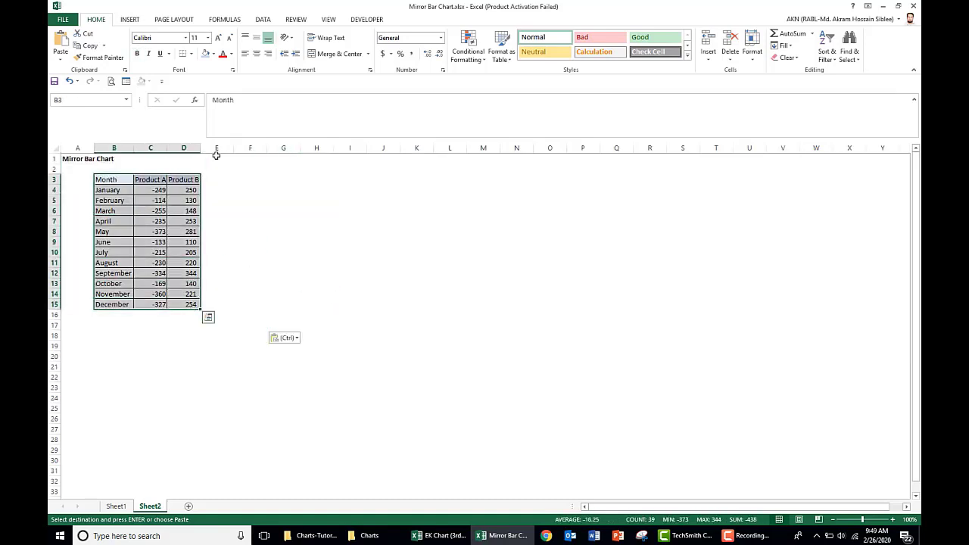
pyautogui.click(130, 21)
pyautogui.click(392, 37)
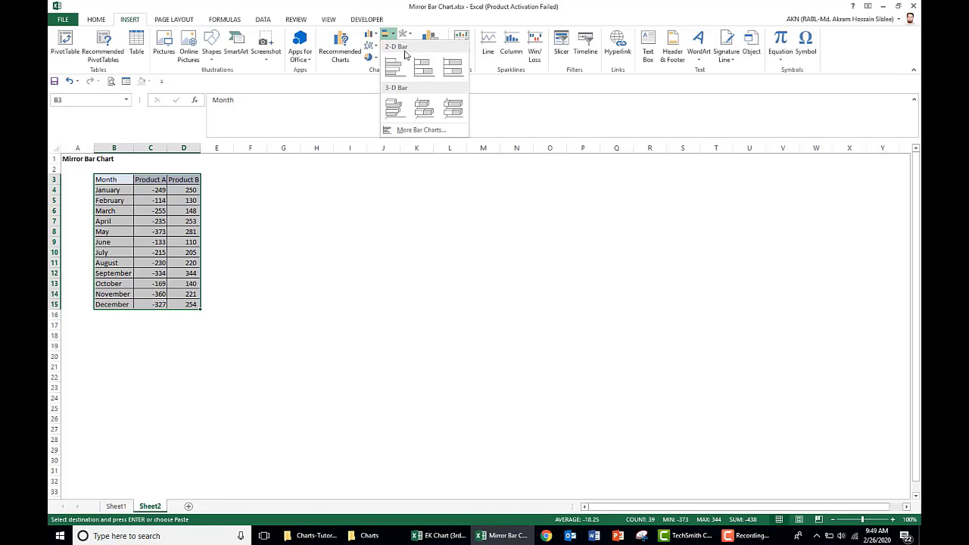
pyautogui.click(423, 74)
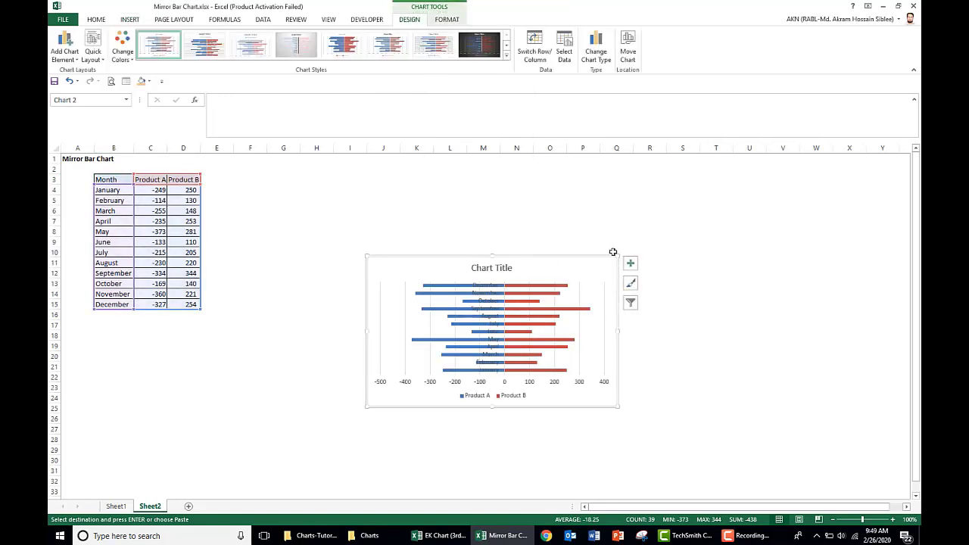
pyautogui.moveTo(617, 258); pyautogui.dragTo(695, 229)
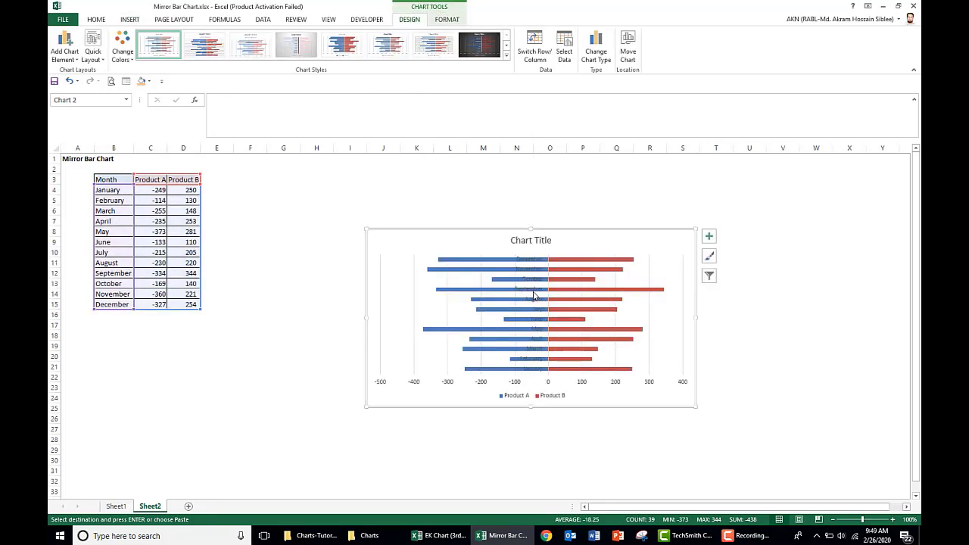
# Step: Format the chart's vertical month axis to show its categories in reverse order
pyautogui.rightClick(532, 368)
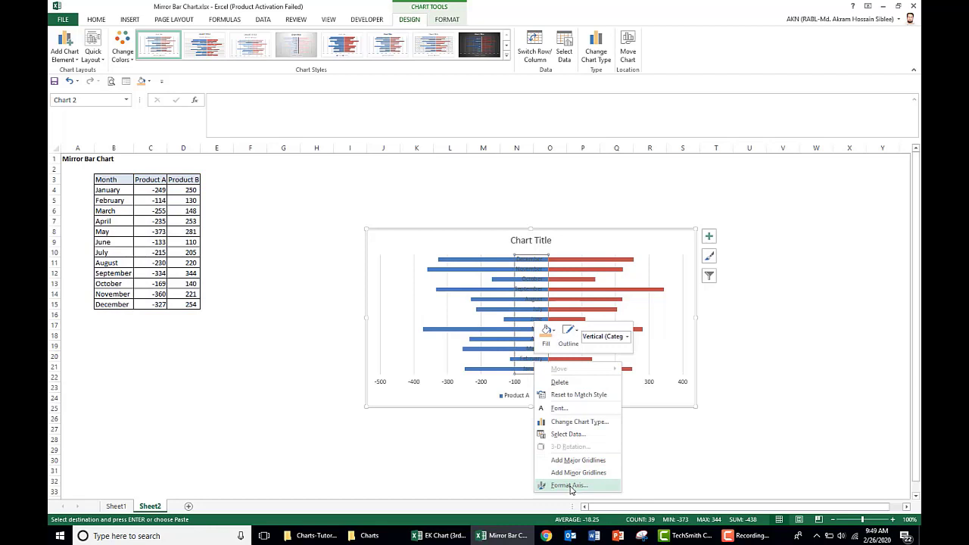
pyautogui.click(563, 486)
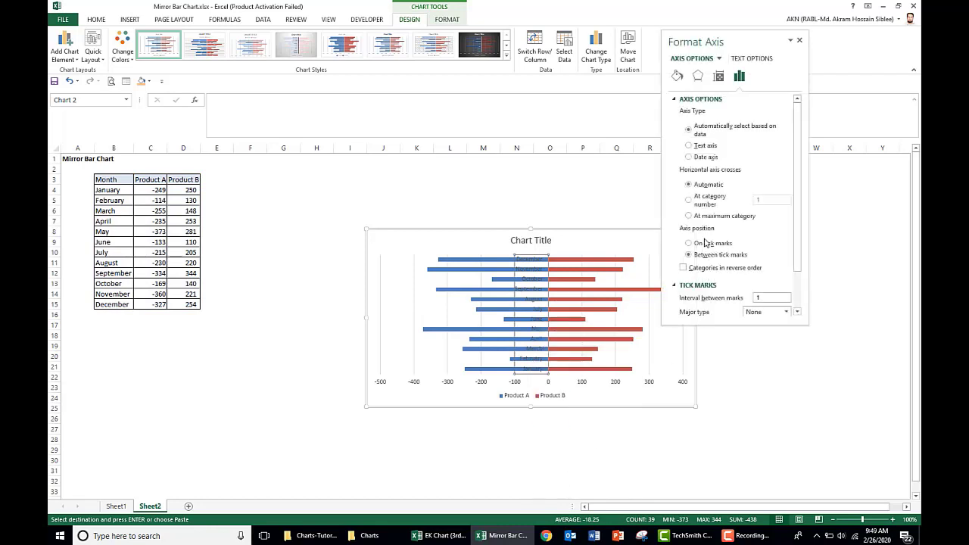
pyautogui.click(685, 268)
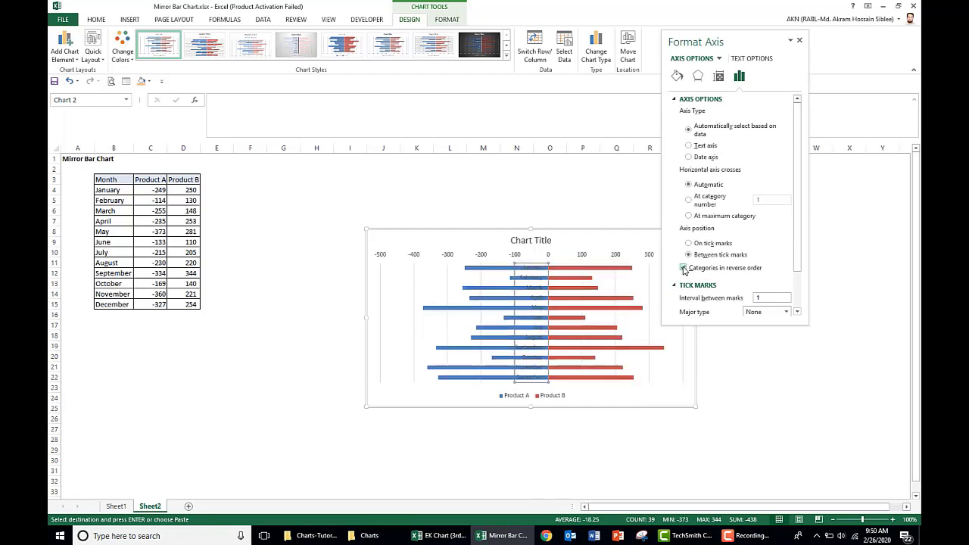
pyautogui.click(800, 40)
# Step: Delete the chart title and the horizontal value axis from the chart
pyautogui.click(545, 242)
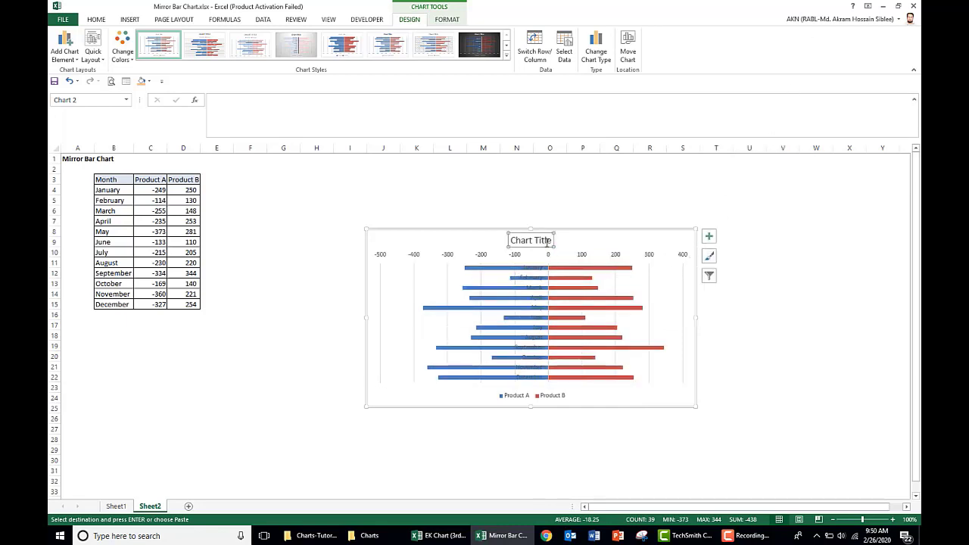
pyautogui.press('Delete')
pyautogui.click(581, 239)
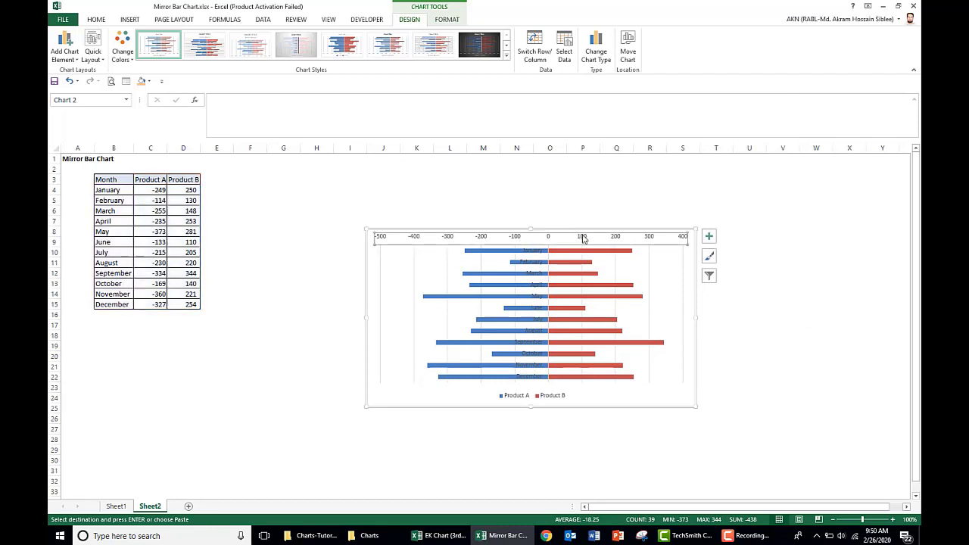
pyautogui.press('Delete')
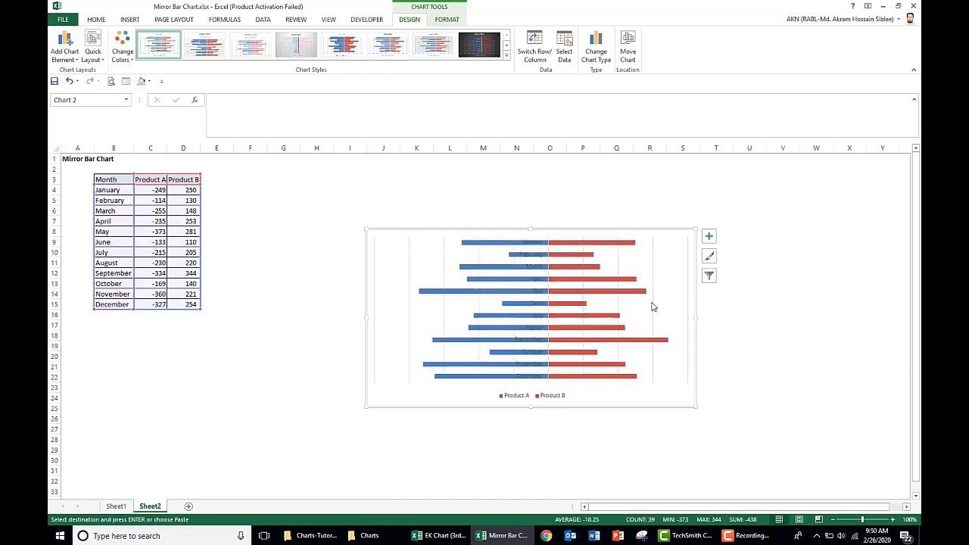
# Step: Set the label position of the vertical month axis to Low and close the axis formatting
pyautogui.rightClick(540, 269)
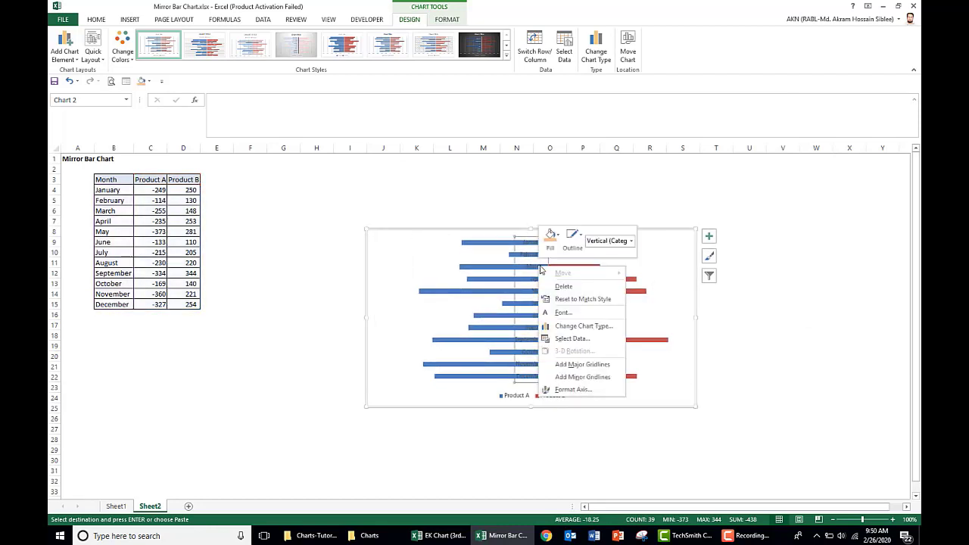
pyautogui.click(582, 392)
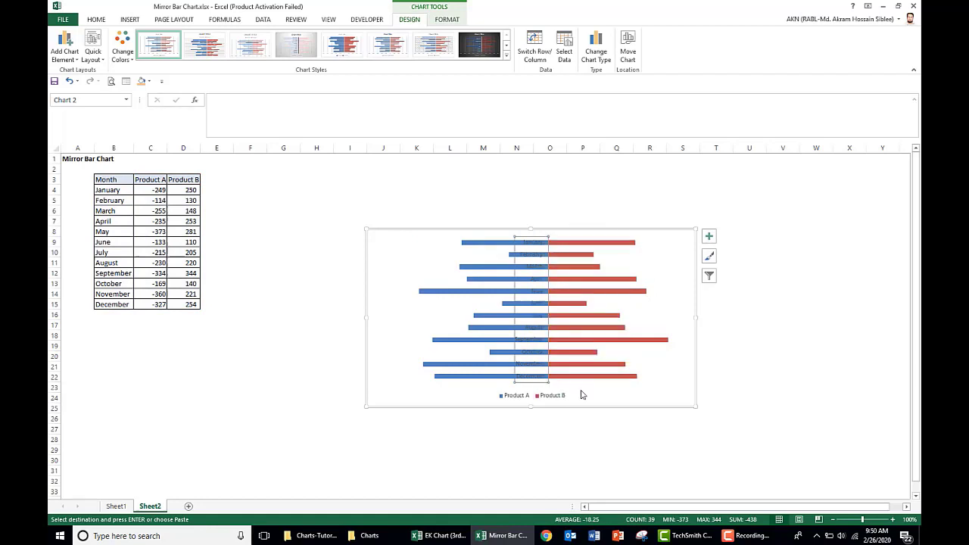
pyautogui.moveTo(799, 243); pyautogui.dragTo(799, 305)
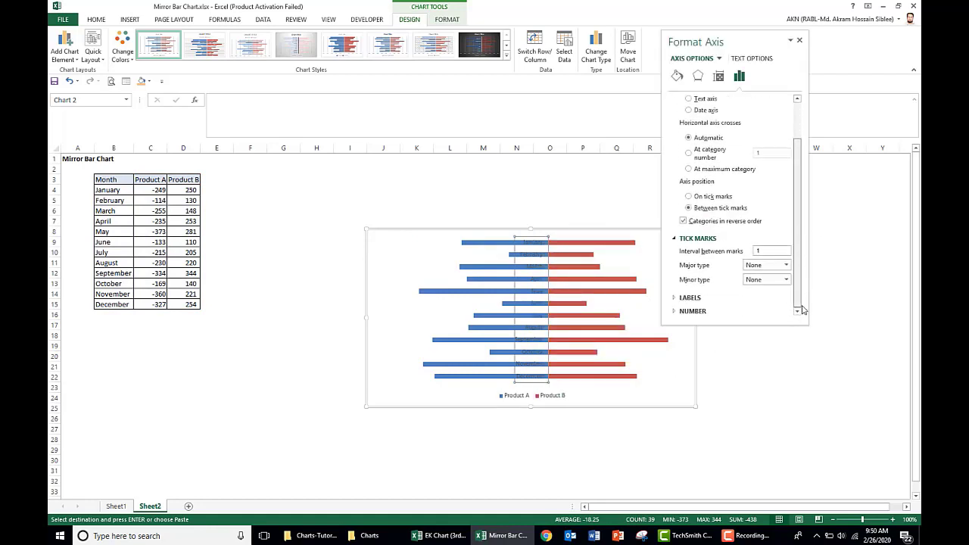
pyautogui.click(676, 298)
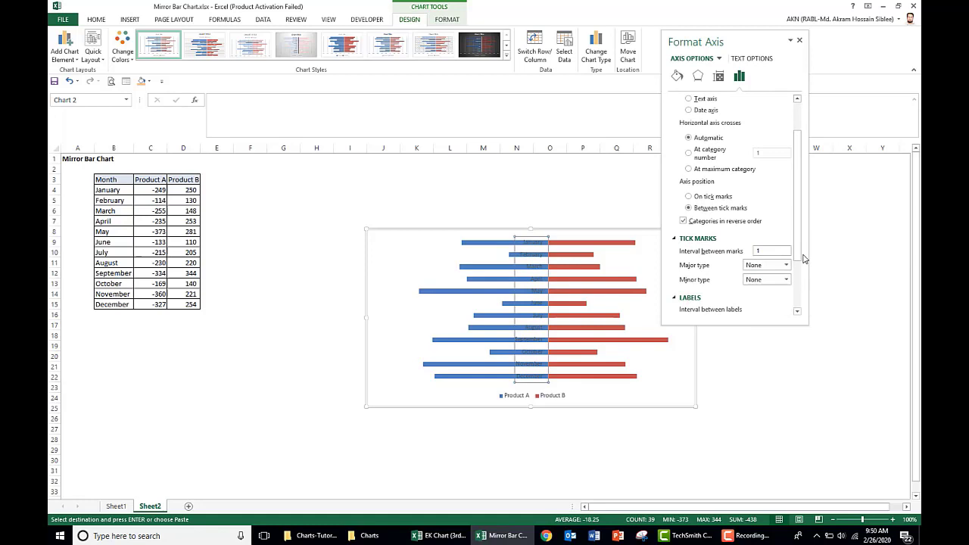
pyautogui.moveTo(799, 255); pyautogui.dragTo(799, 300)
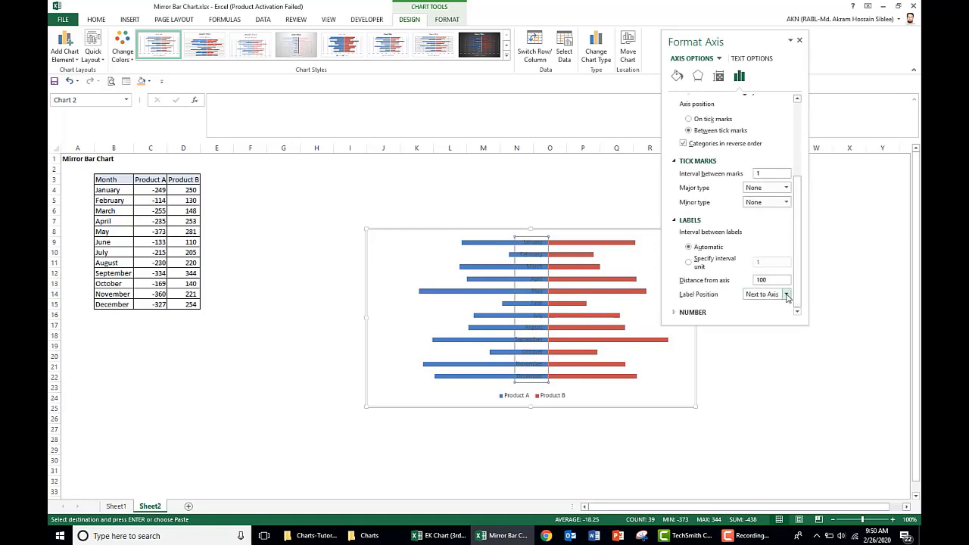
pyautogui.click(787, 294)
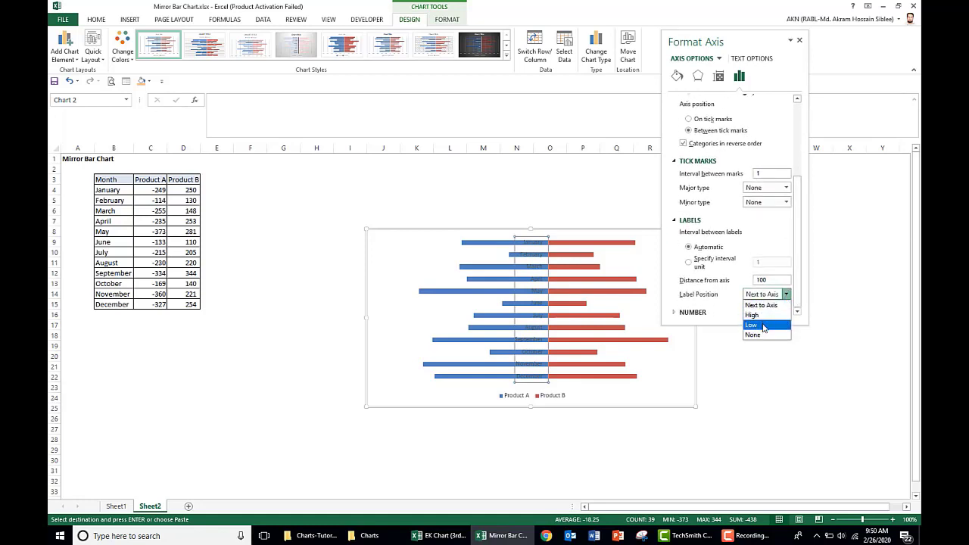
pyautogui.click(764, 326)
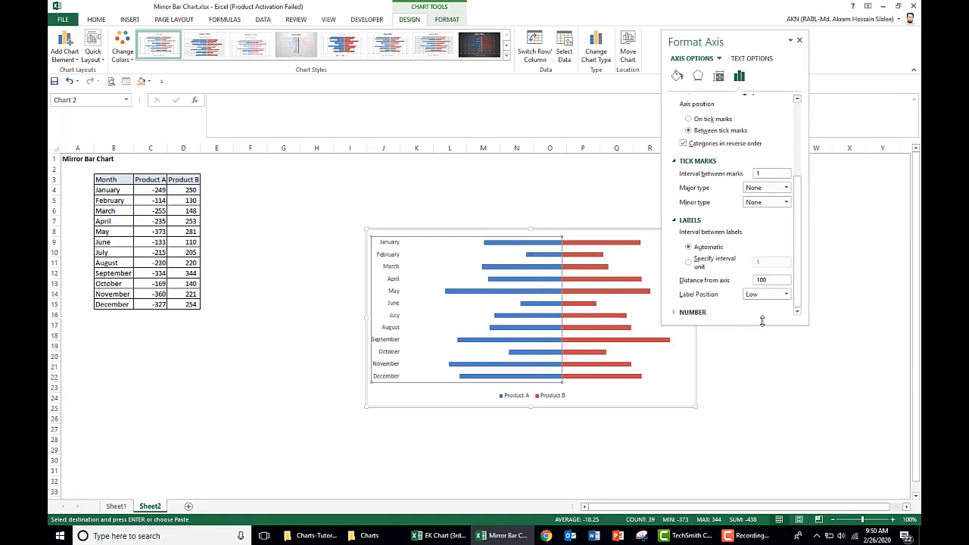
pyautogui.click(815, 366)
pyautogui.click(799, 40)
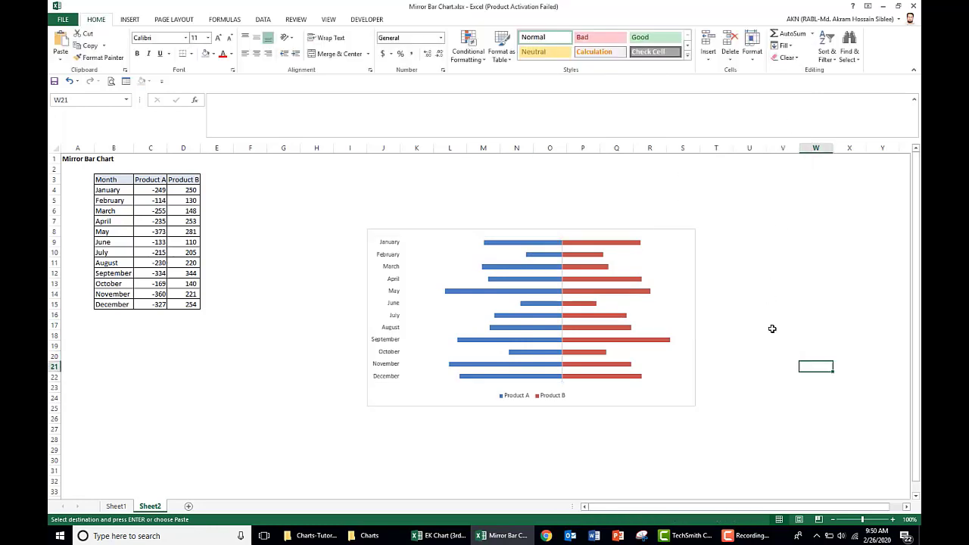
# Step: Set the gap width of the chart's bars to 0% in the Product B series formatting
pyautogui.rightClick(599, 292)
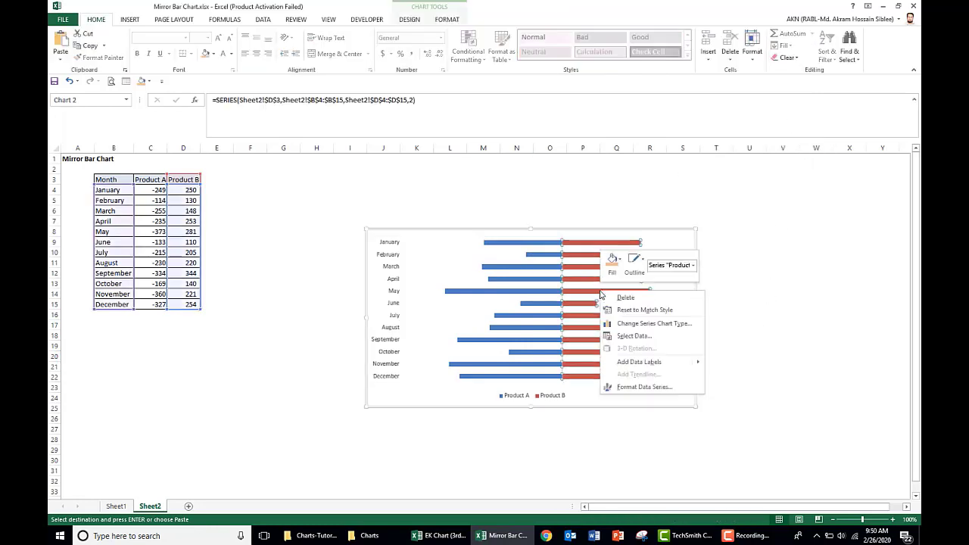
pyautogui.click(637, 387)
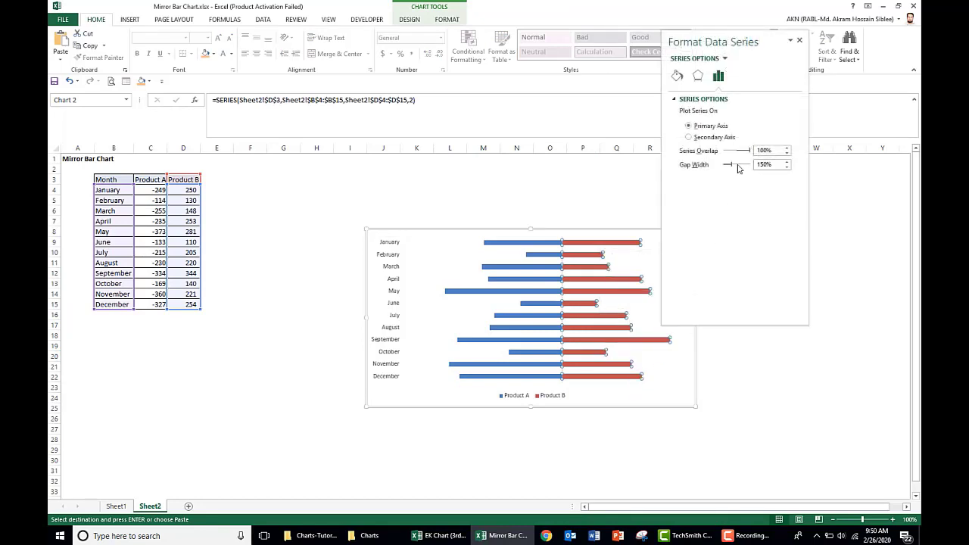
pyautogui.moveTo(733, 166); pyautogui.dragTo(710, 171)
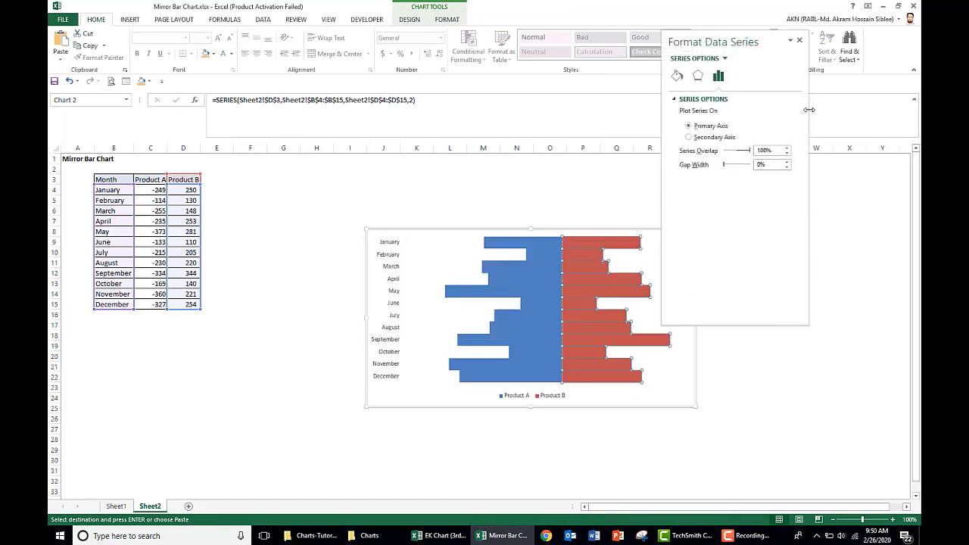
pyautogui.click(799, 40)
pyautogui.press('Escape')
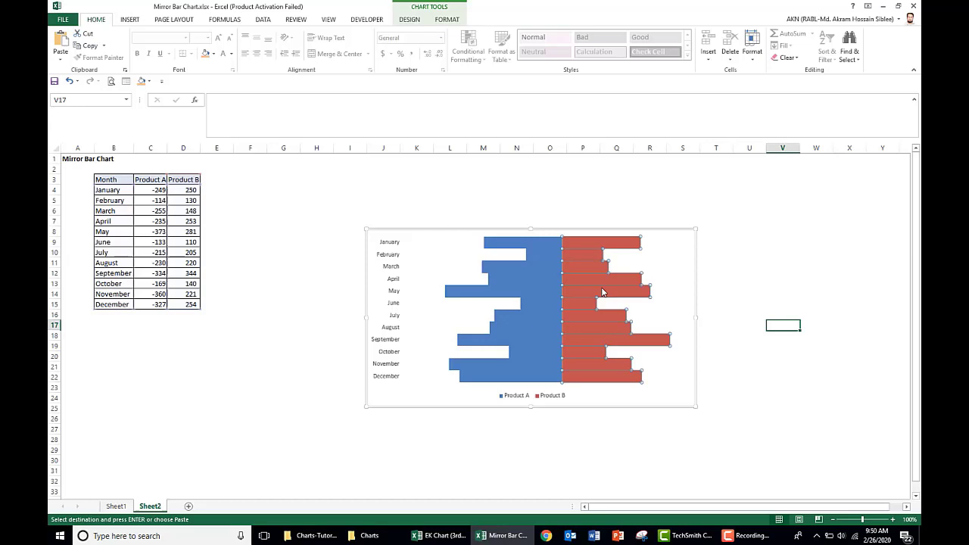
pyautogui.press('Escape')
# Step: Give the Product A bars a white outline with a weight of 1 pt
pyautogui.click(552, 253)
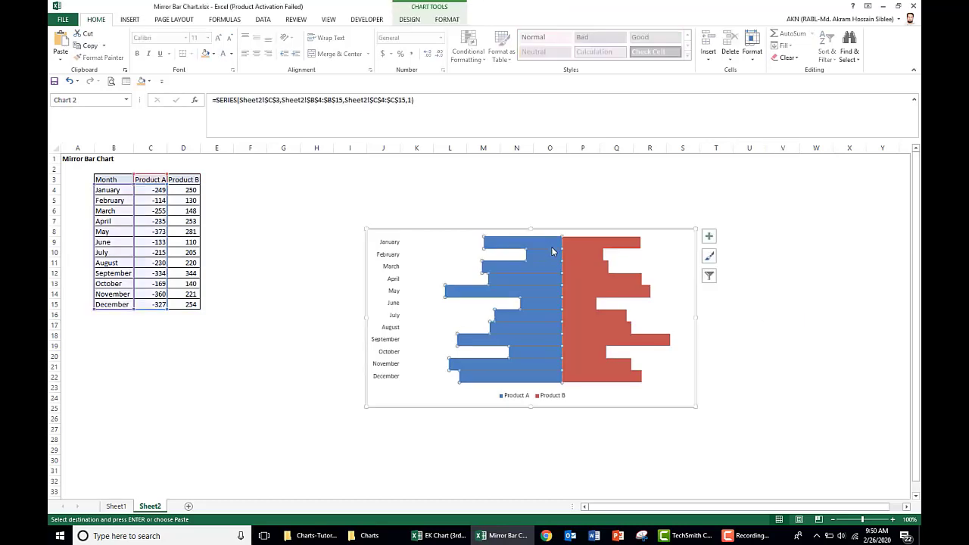
pyautogui.click(457, 21)
pyautogui.click(446, 45)
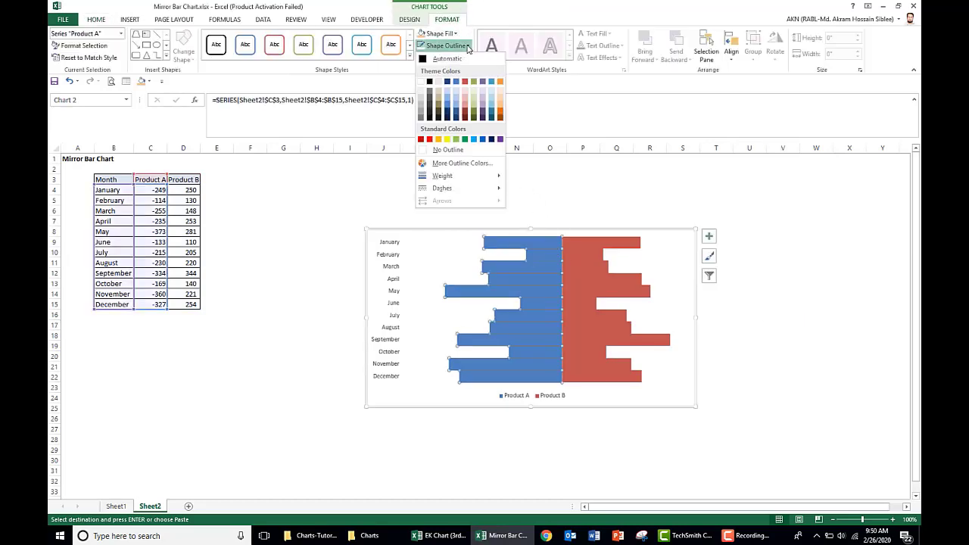
pyautogui.click(420, 82)
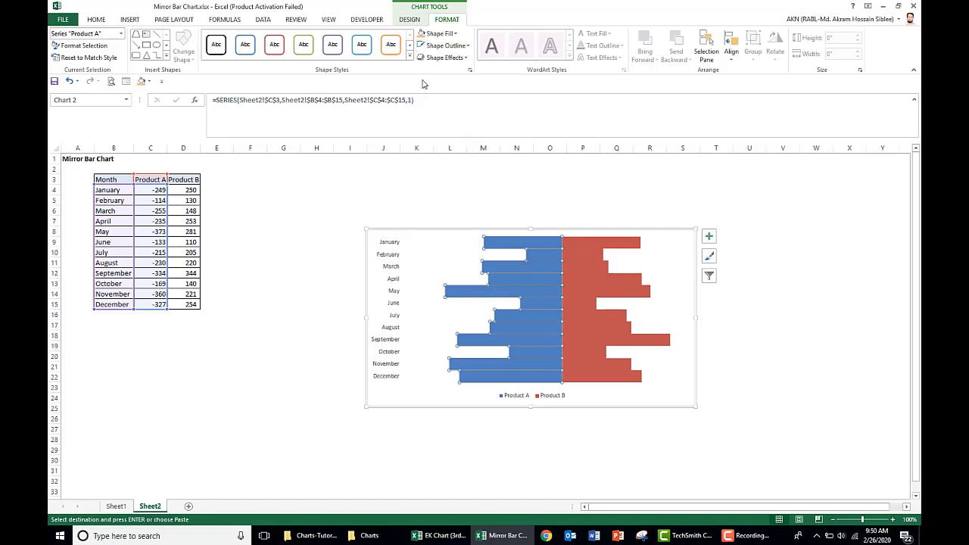
pyautogui.click(445, 45)
pyautogui.moveTo(459, 176)
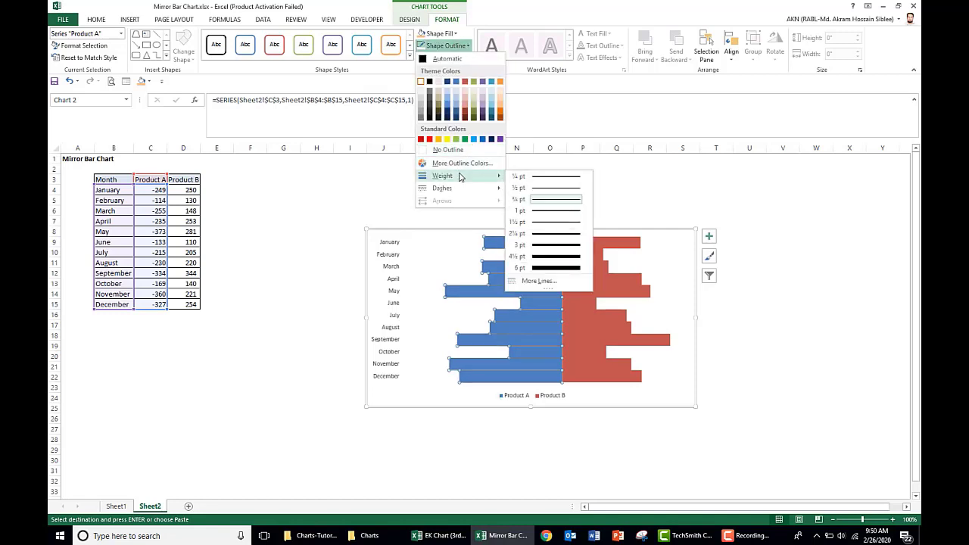
pyautogui.click(540, 213)
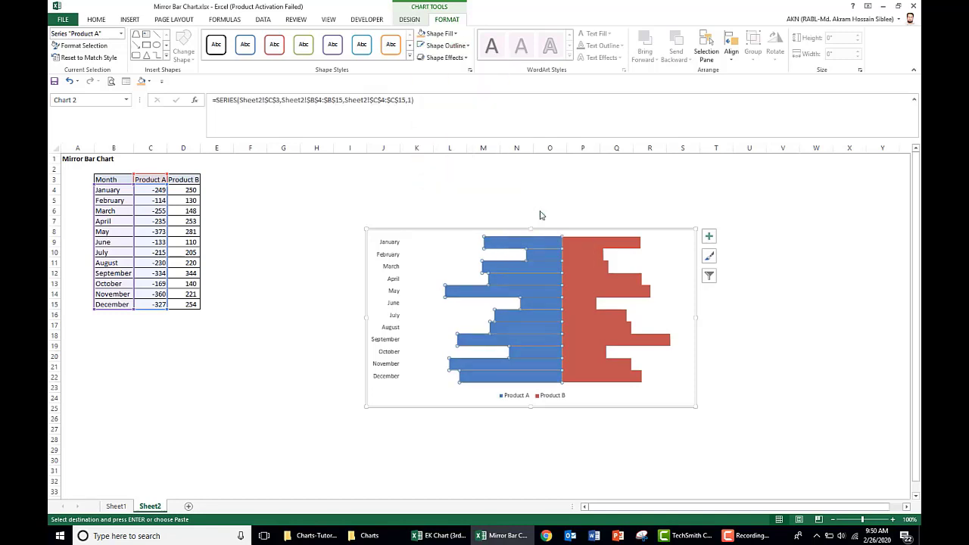
# Step: Give the Product B bars a slightly thicker white outline and deselect the chart
pyautogui.click(580, 260)
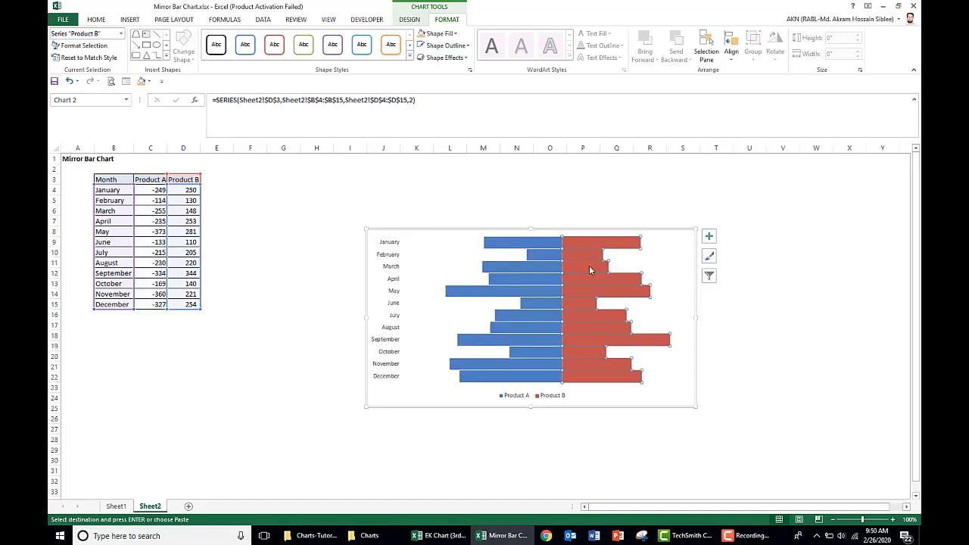
pyautogui.click(446, 45)
pyautogui.click(422, 82)
pyautogui.click(447, 45)
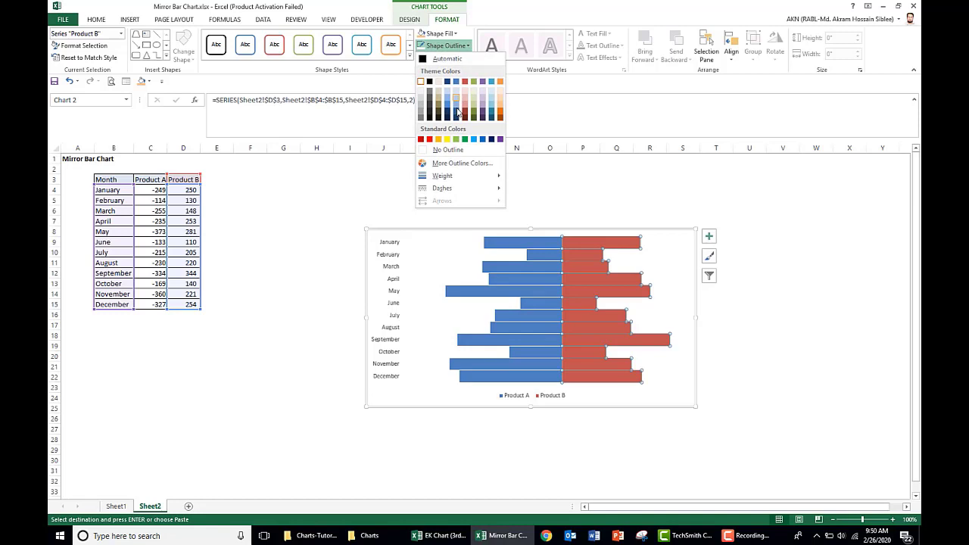
pyautogui.moveTo(457, 178)
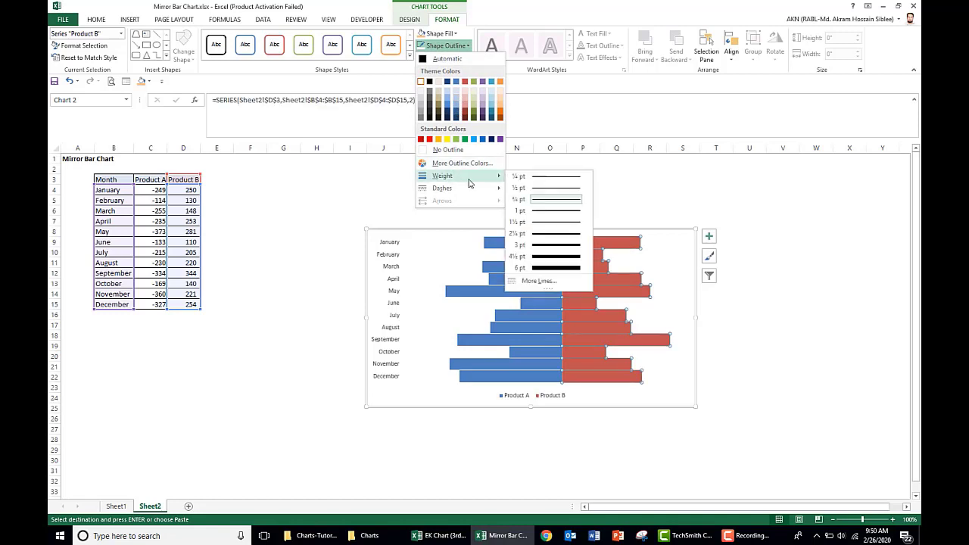
pyautogui.click(540, 220)
pyautogui.click(801, 326)
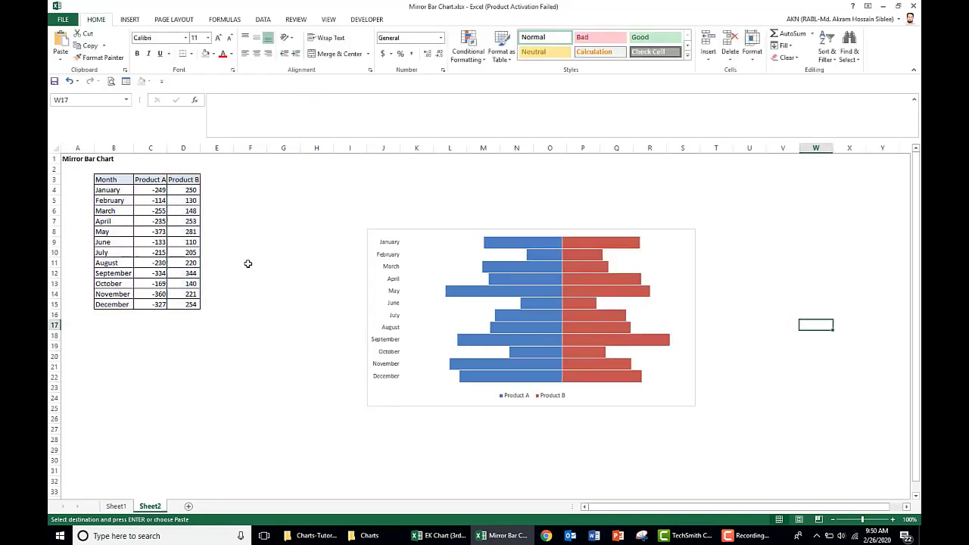
# Step: Fill the Product A bars with the theme colour Aqua, Accent 5, Lighter 40%
pyautogui.click(533, 242)
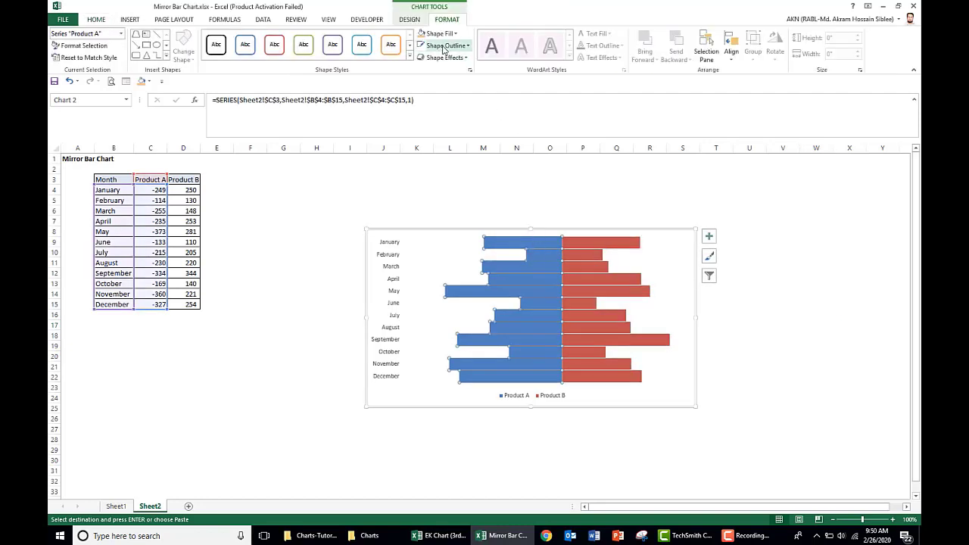
pyautogui.click(456, 34)
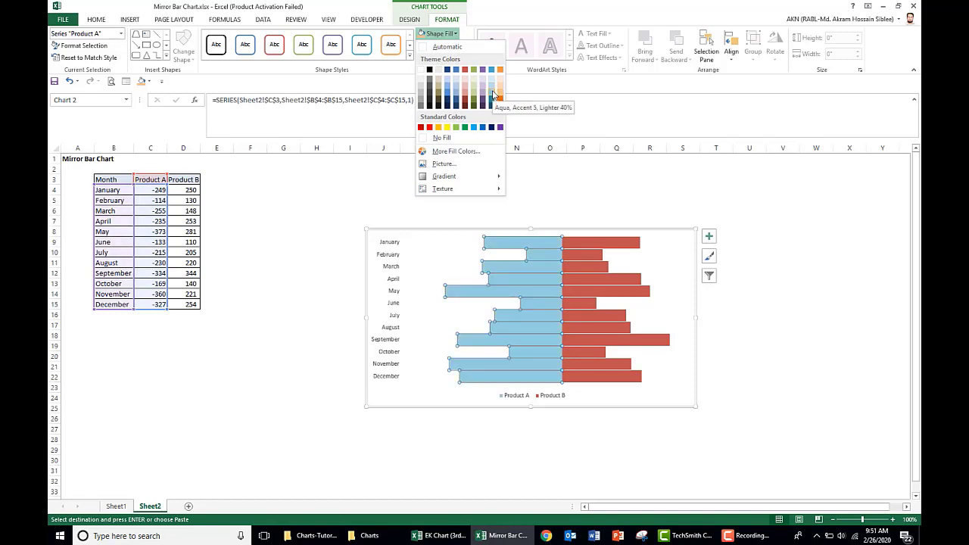
pyautogui.click(493, 94)
# Step: Fill the Product B bars with the light orange theme colour
pyautogui.click(593, 280)
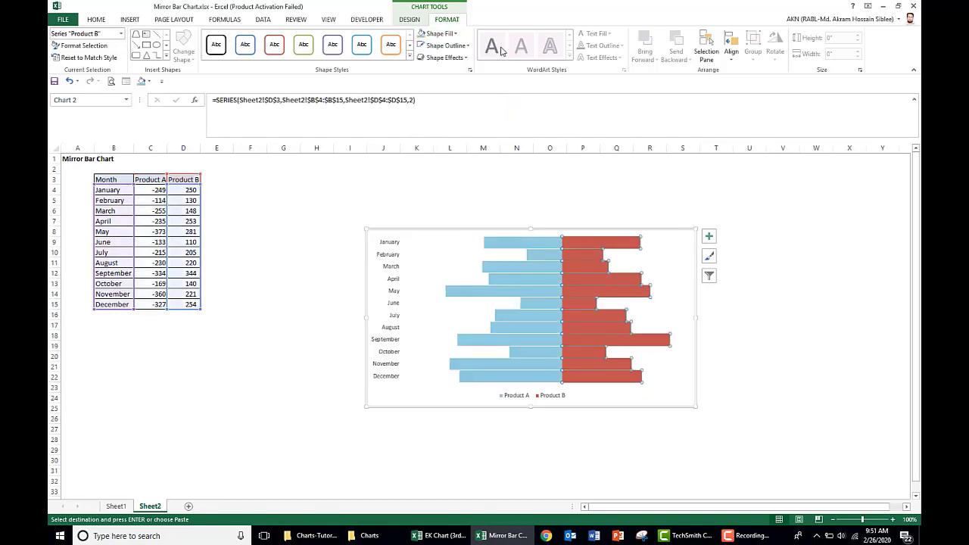
pyautogui.click(456, 34)
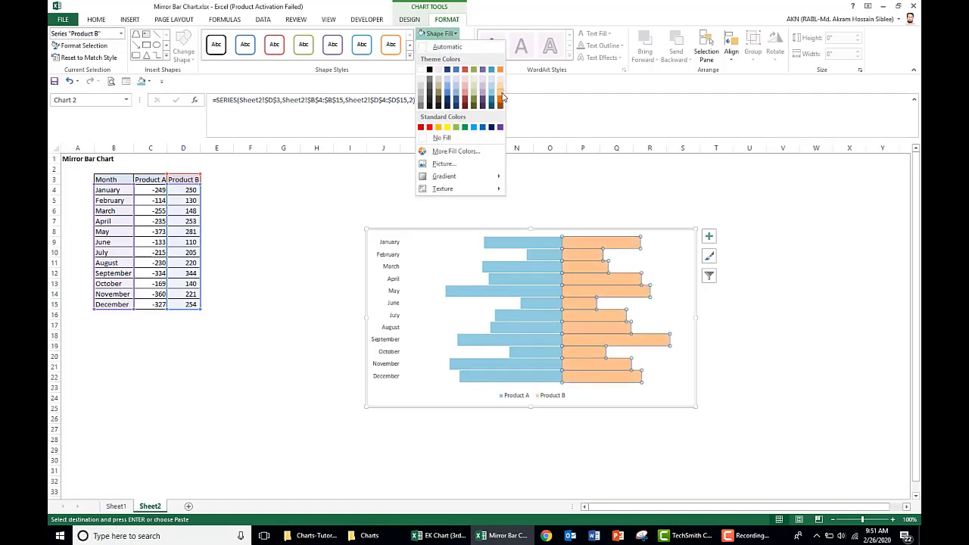
pyautogui.click(502, 96)
pyautogui.click(779, 356)
# Step: Add data labels to both the Product B and the Product A bars
pyautogui.click(603, 258)
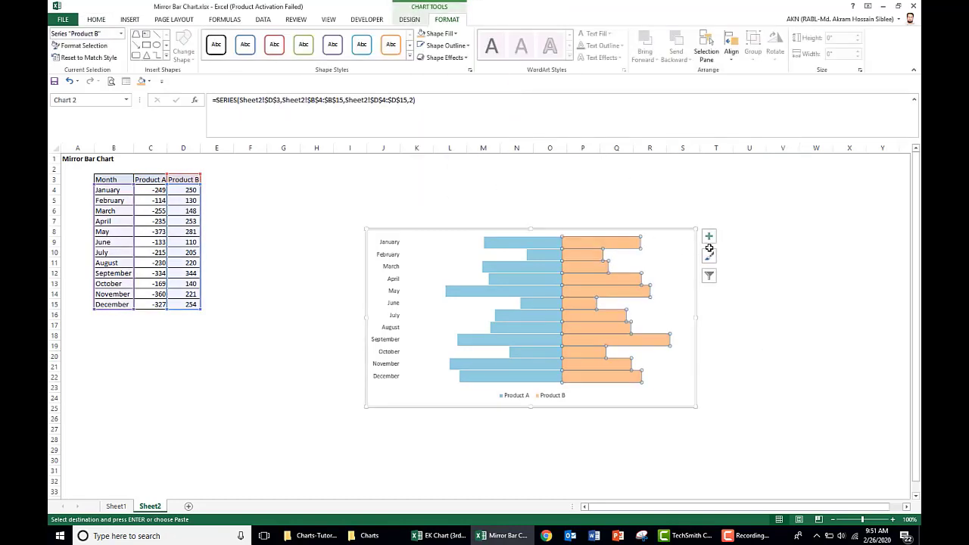
pyautogui.click(708, 236)
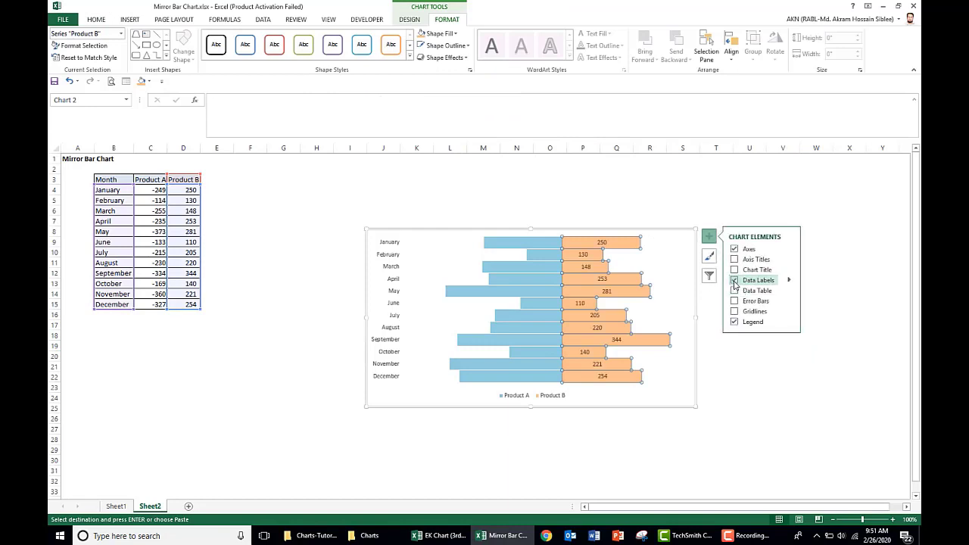
pyautogui.click(735, 280)
pyautogui.click(558, 247)
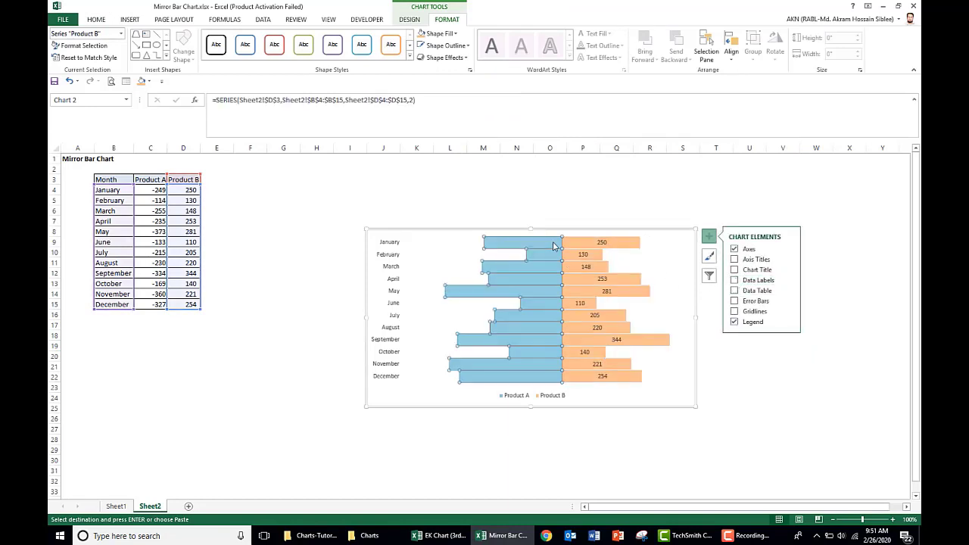
pyautogui.click(734, 280)
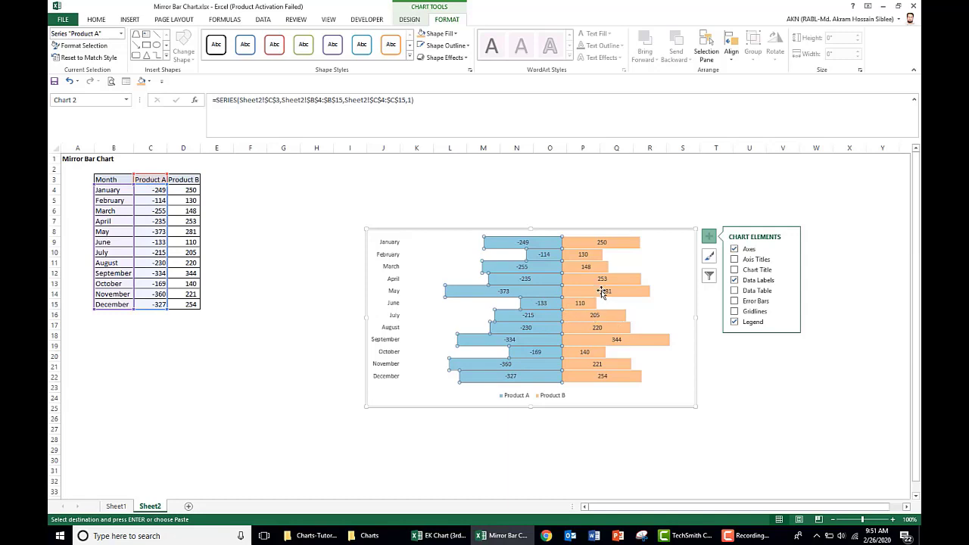
# Step: Format the Product A data labels as Number with 0 decimal places and negative numbers in red without a minus sign
pyautogui.rightClick(542, 303)
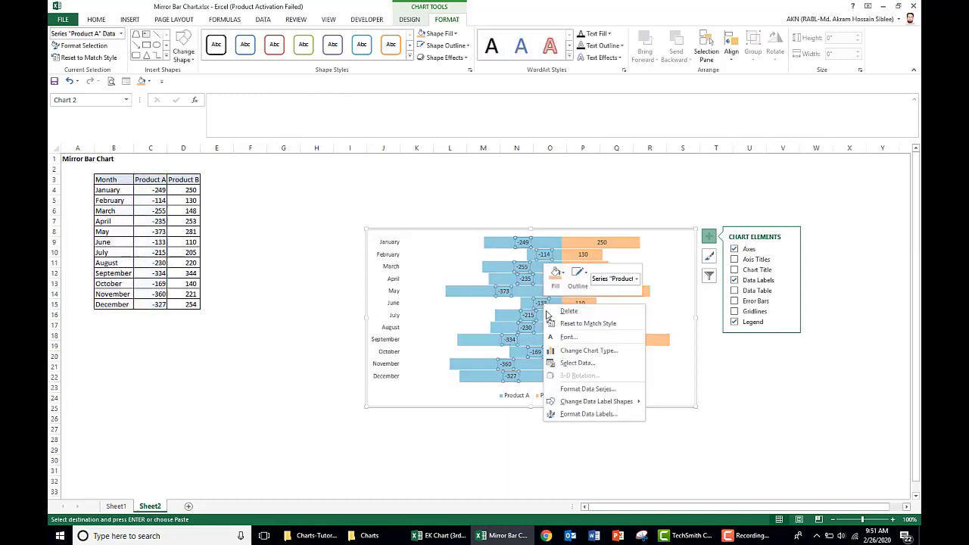
pyautogui.click(584, 418)
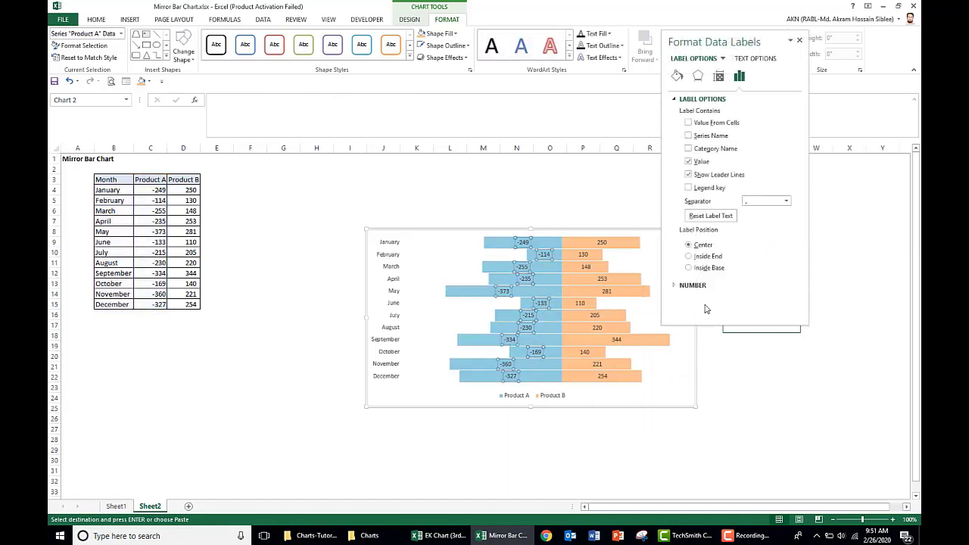
pyautogui.click(678, 285)
pyautogui.moveTo(799, 255); pyautogui.dragTo(813, 313)
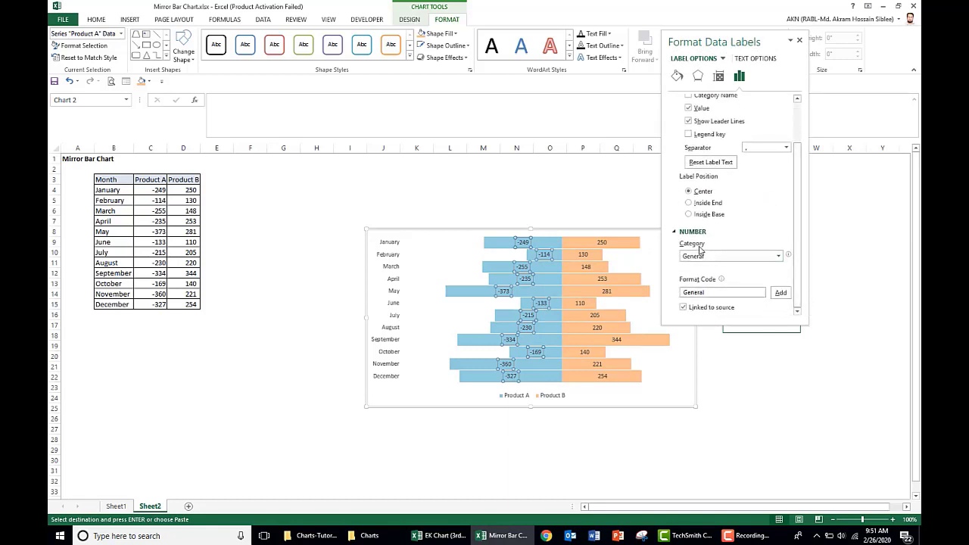
pyautogui.click(778, 255)
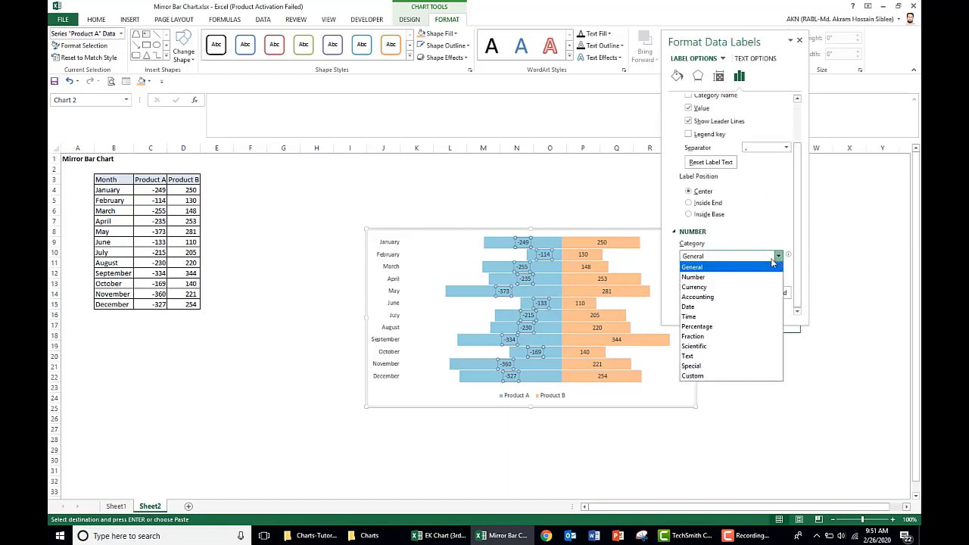
pyautogui.click(701, 278)
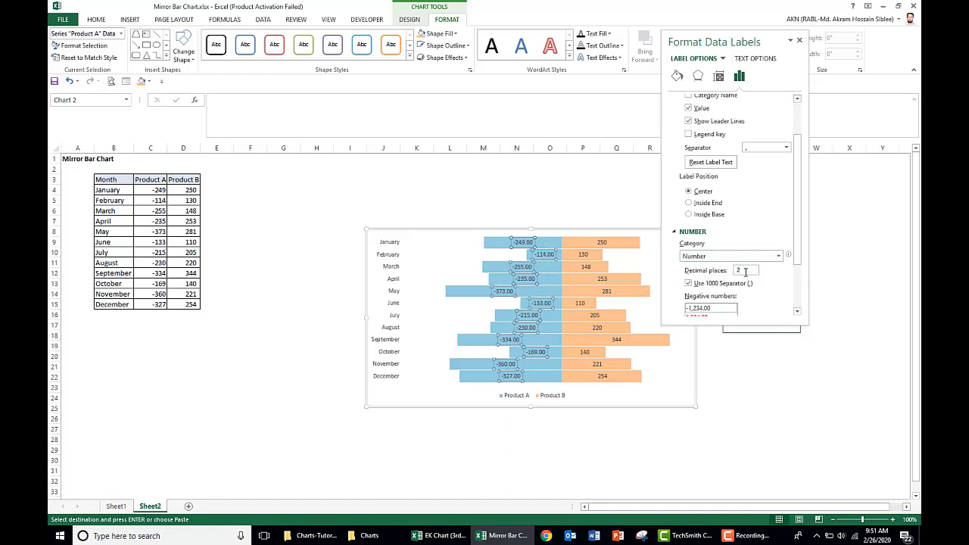
pyautogui.doubleClick(750, 270)
pyautogui.press('BackSpace')
pyautogui.scroll(-3, 793, 261)
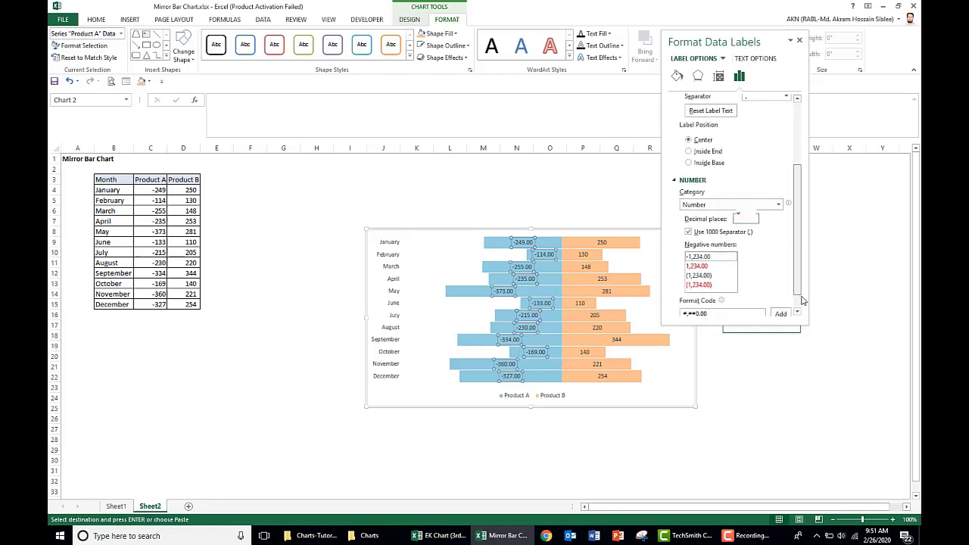
pyautogui.click(706, 253)
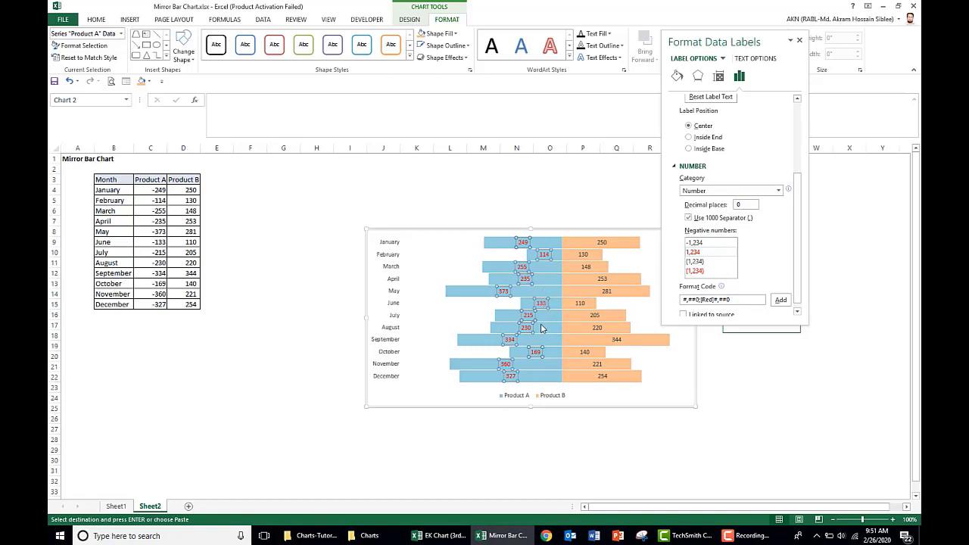
# Step: Apply the custom format code #,##0;[Black]#,##0 to the Product A data labels and close the label formatting
pyautogui.click(705, 300)
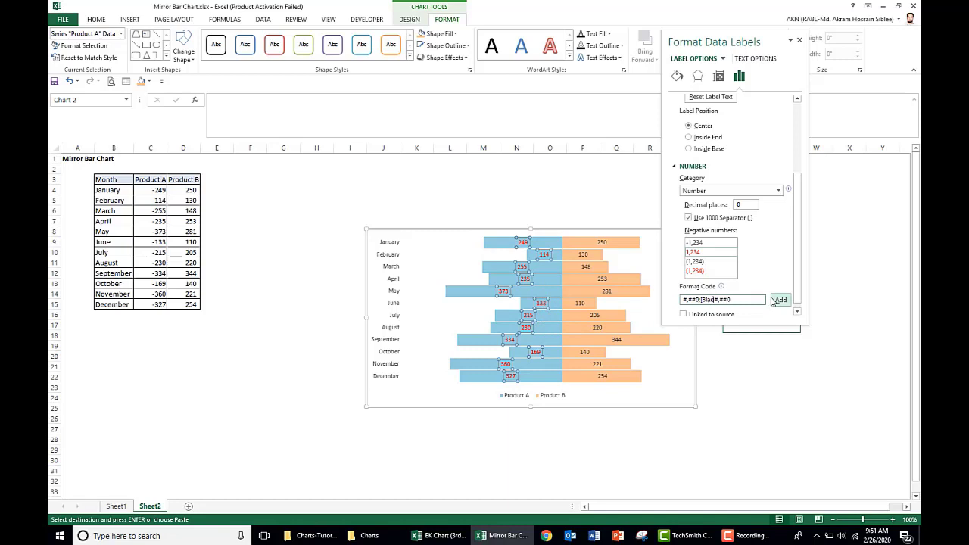
pyautogui.click(787, 300)
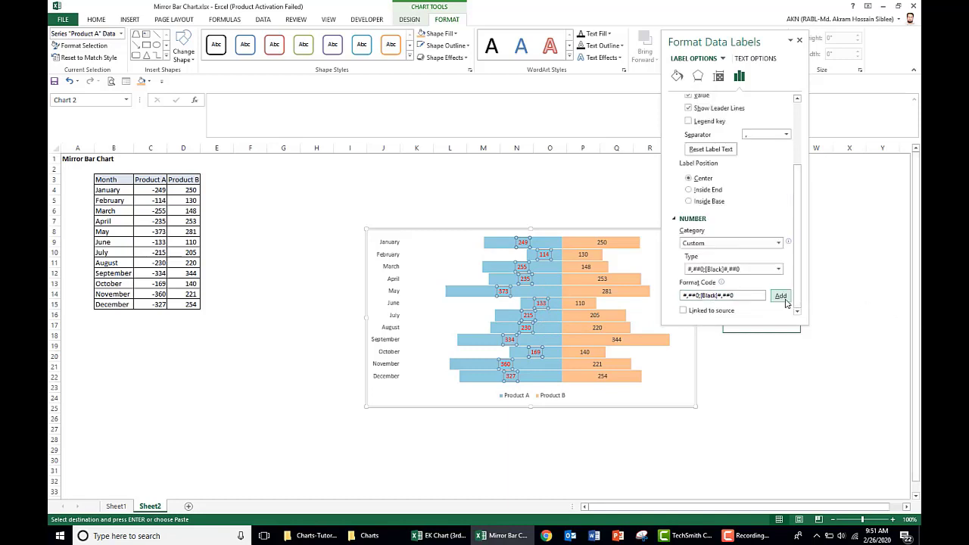
pyautogui.click(799, 41)
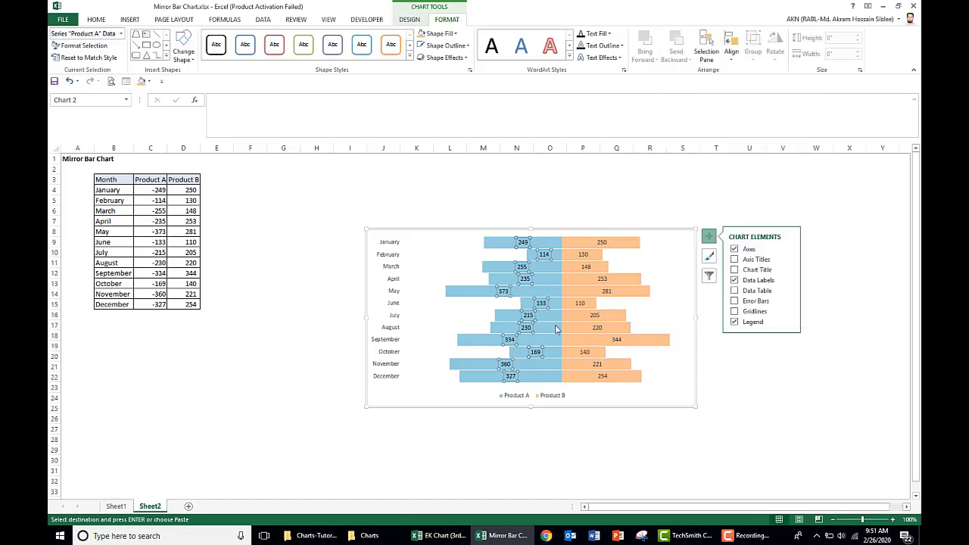
# Step: Set the data label position to Inside End for Product A and Inside Base for Product B
pyautogui.rightClick(509, 375)
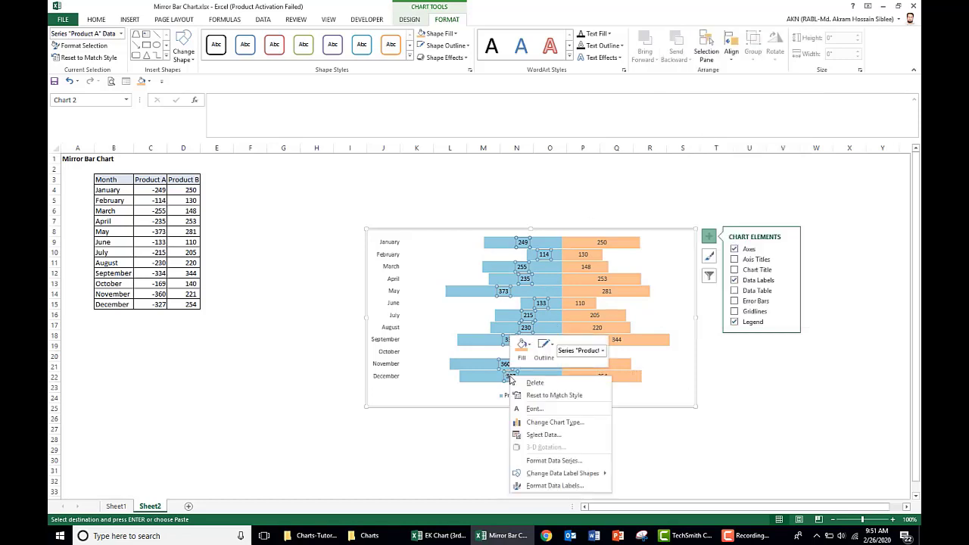
pyautogui.click(551, 485)
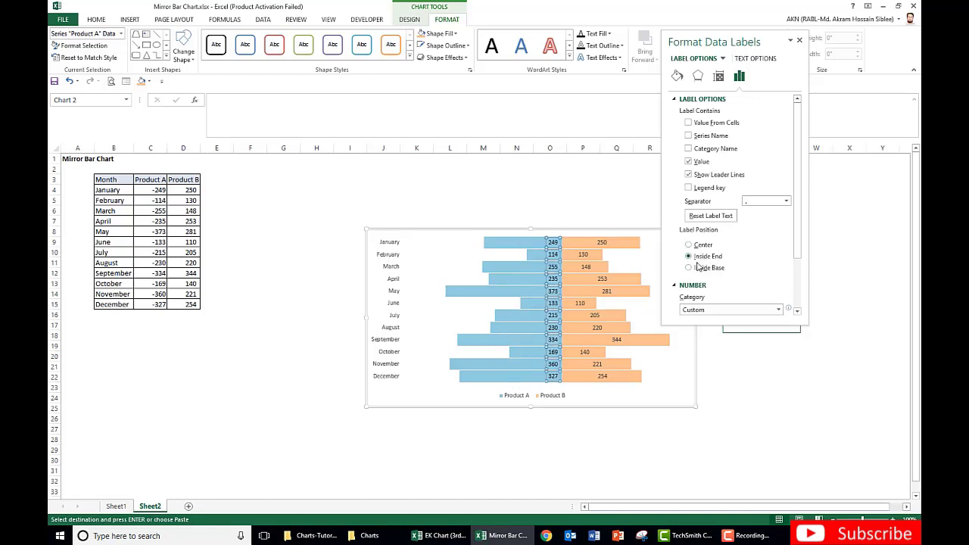
pyautogui.click(585, 256)
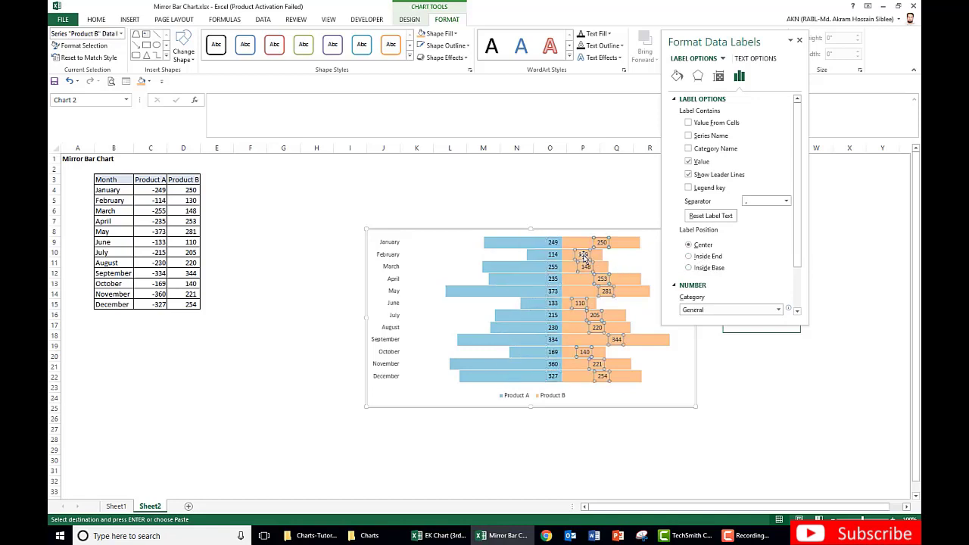
pyautogui.click(689, 267)
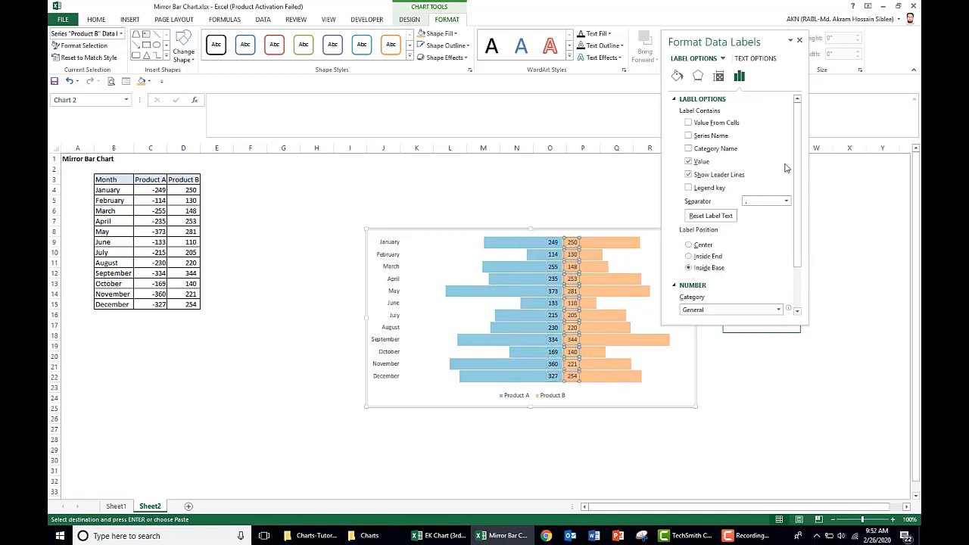
pyautogui.click(800, 38)
pyautogui.click(716, 398)
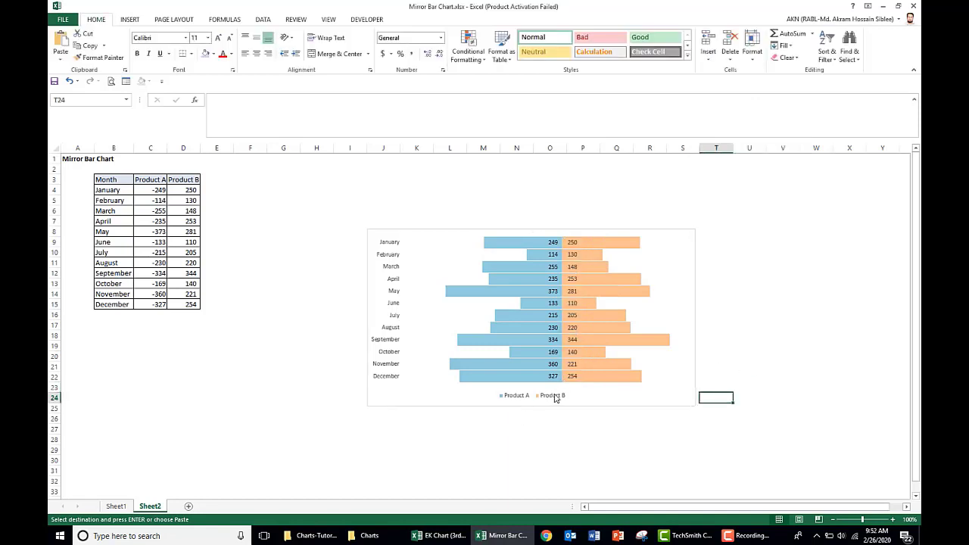
# Step: Set the chart's legend position to Top and close the legend formatting
pyautogui.rightClick(554, 398)
pyautogui.click(594, 485)
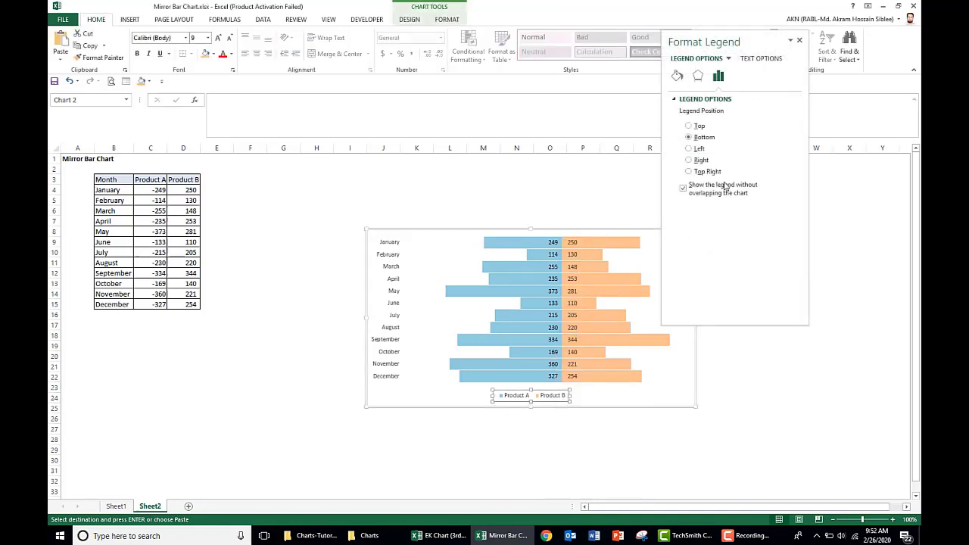
pyautogui.click(688, 125)
pyautogui.click(777, 389)
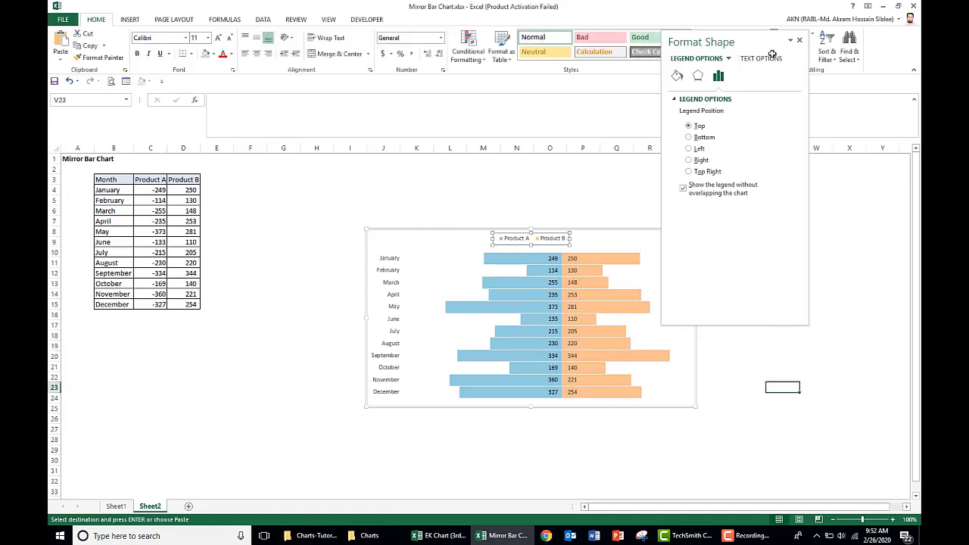
pyautogui.click(799, 39)
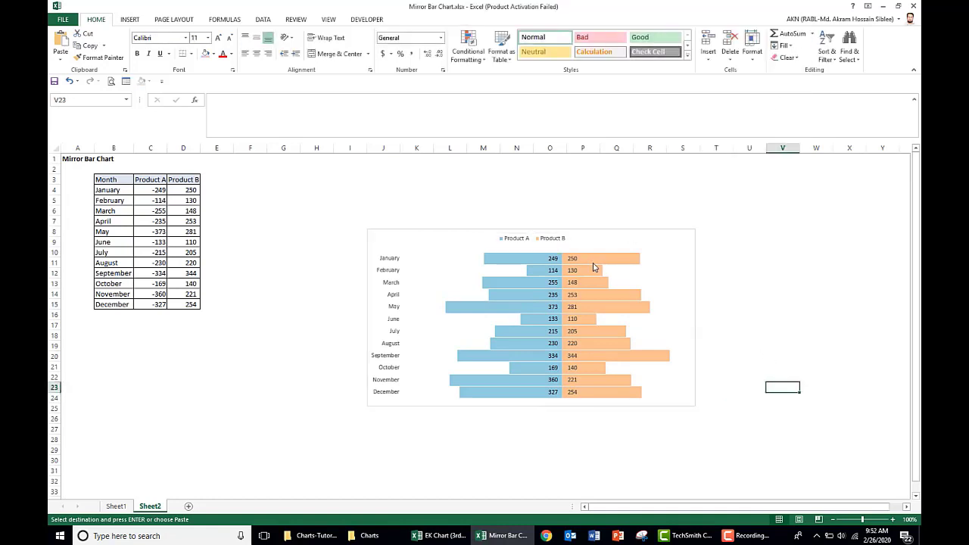
# Step: Move the chart up so that it sits level with the data table, and deselect it
pyautogui.click(538, 237)
pyautogui.moveTo(539, 237); pyautogui.dragTo(582, 173)
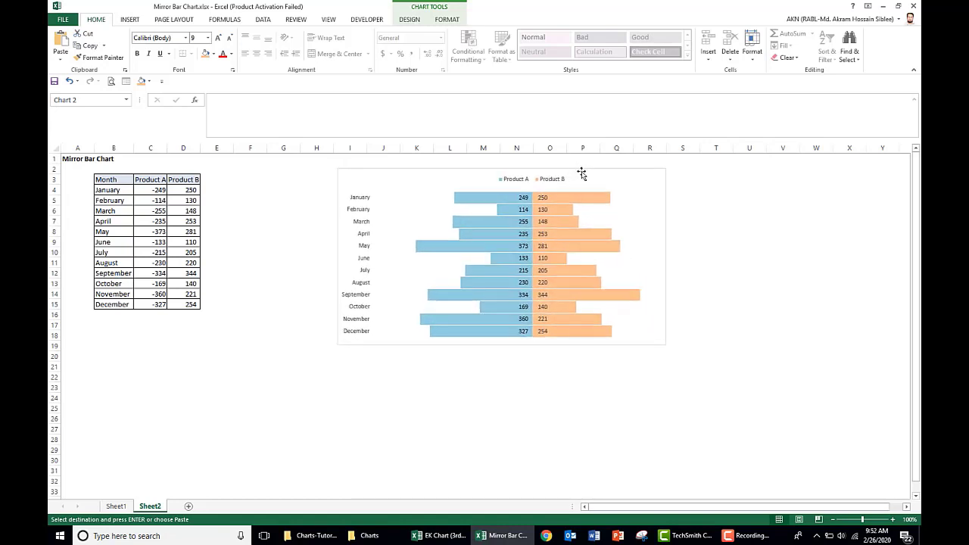
pyautogui.click(749, 241)
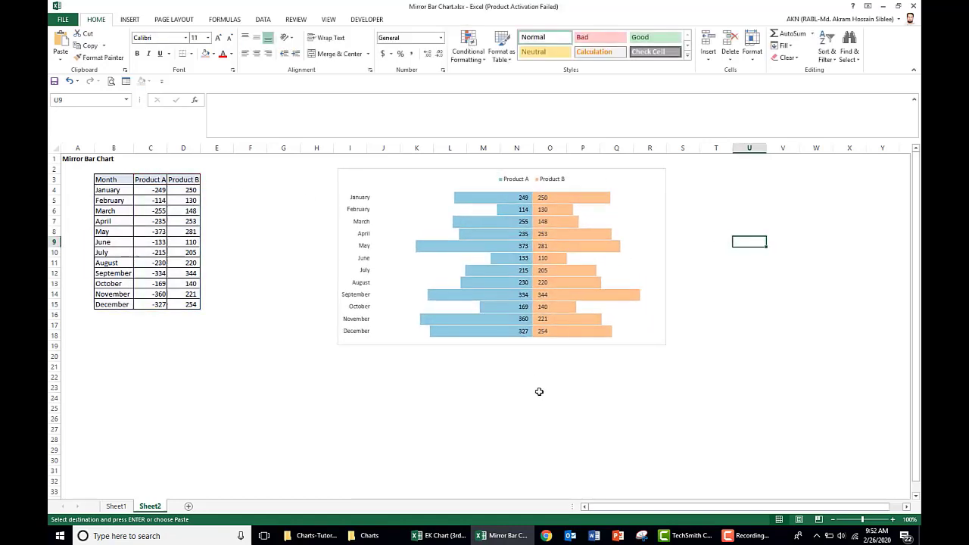